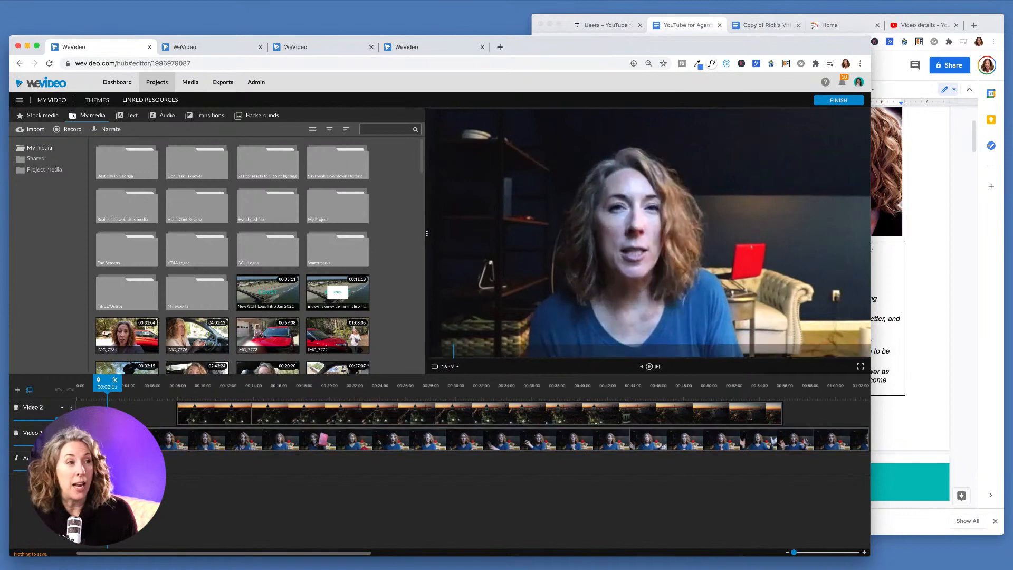
Delete the dusk city aerial clip from the Video 2 track and return the playhead to 00:01:10
left_click(175, 450)
left_click(215, 412)
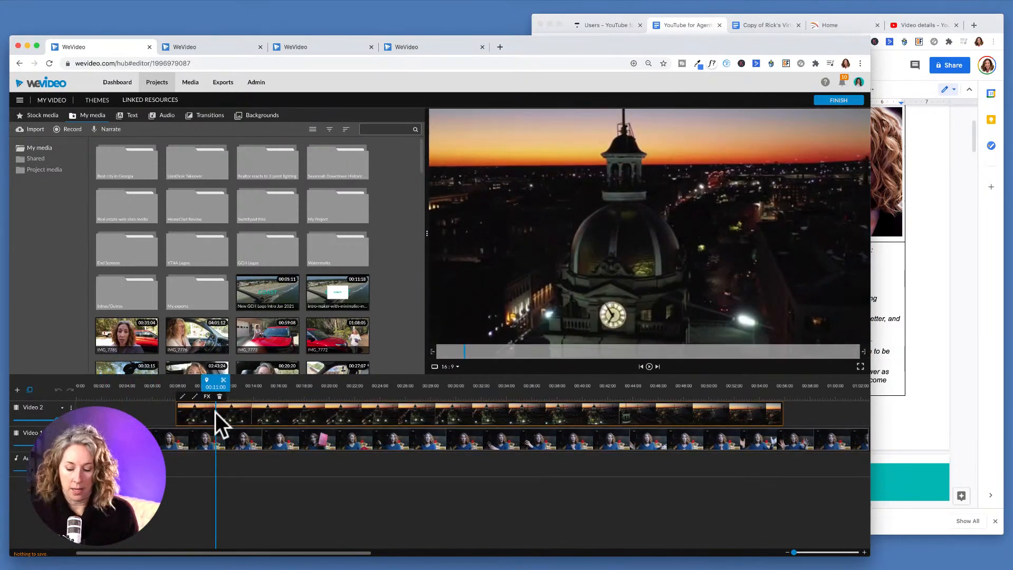
key("Delete")
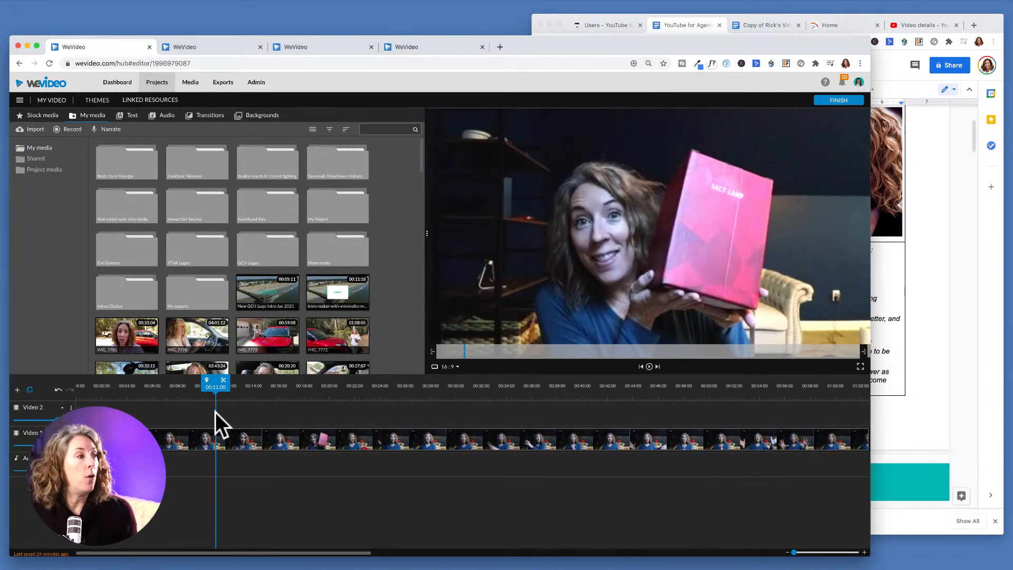
left_click_drag(216, 396, 92, 390)
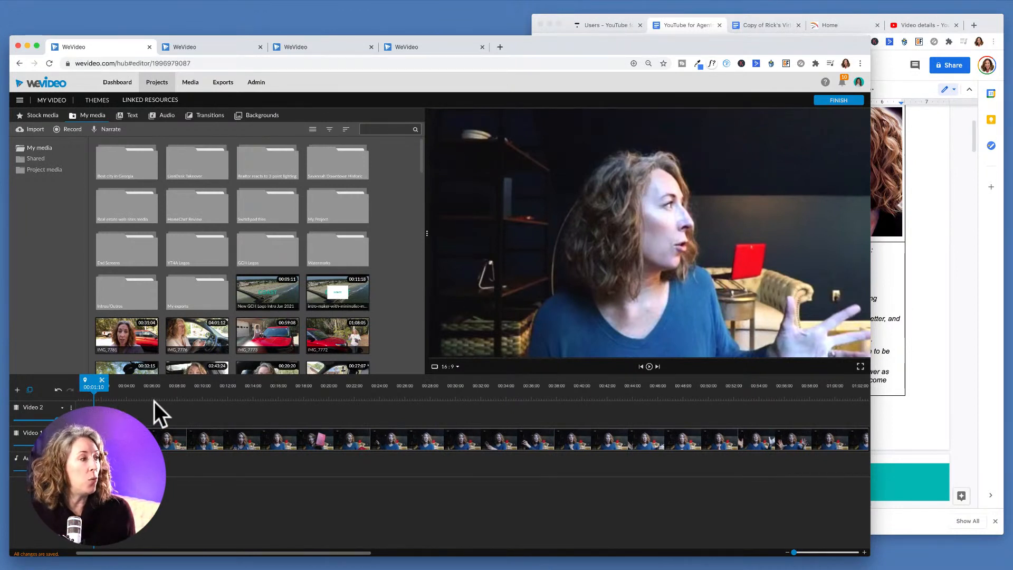
Search the stock media library for "scottsdale az"
left_click(46, 116)
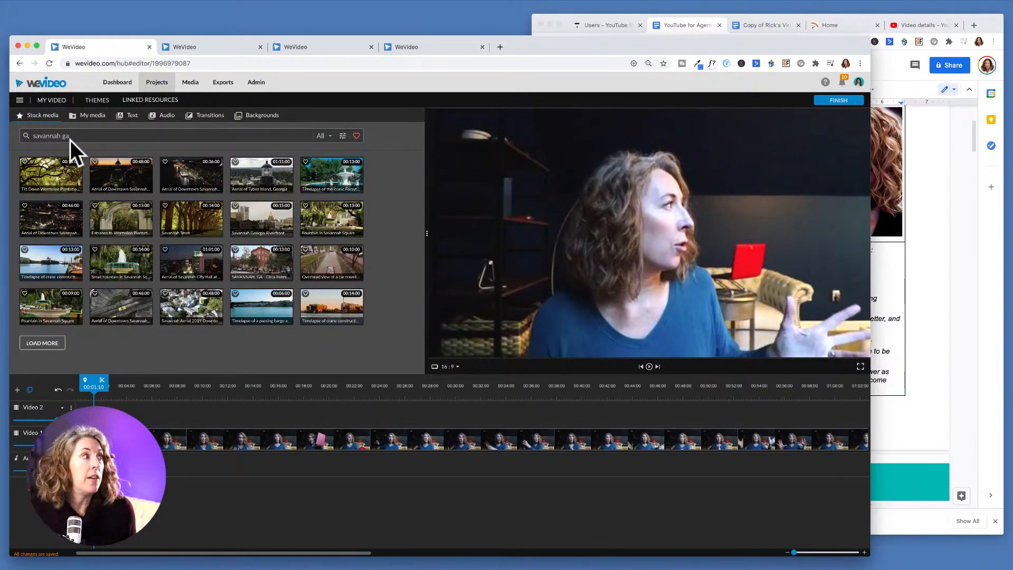
left_click_drag(74, 137, 5, 130)
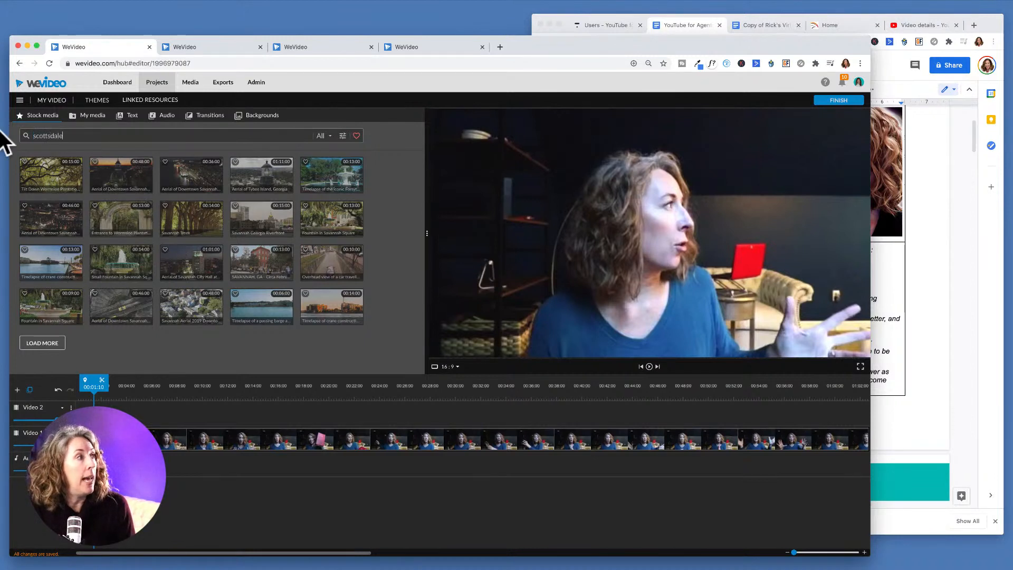
type("scottsdale az")
key("Return")
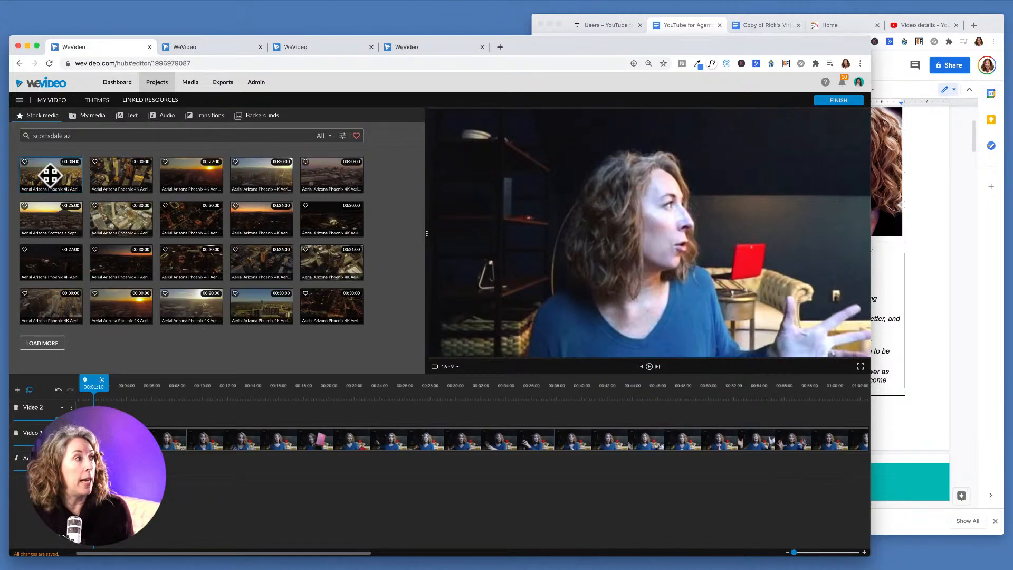
Preview several of the Arizona aerial stock clips, including the daytime skyline, sunset and night shots
left_click(45, 180)
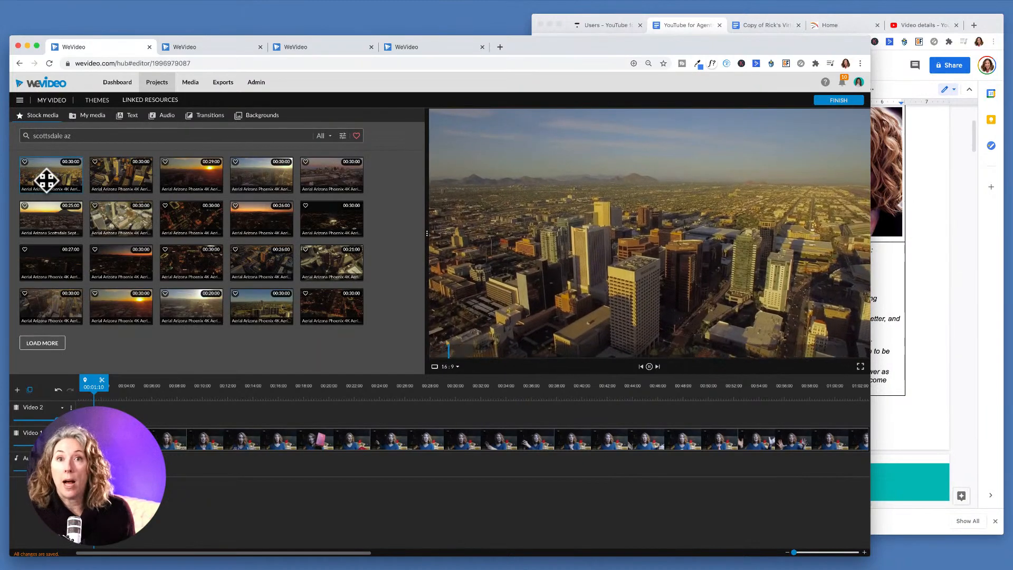
left_click(108, 178)
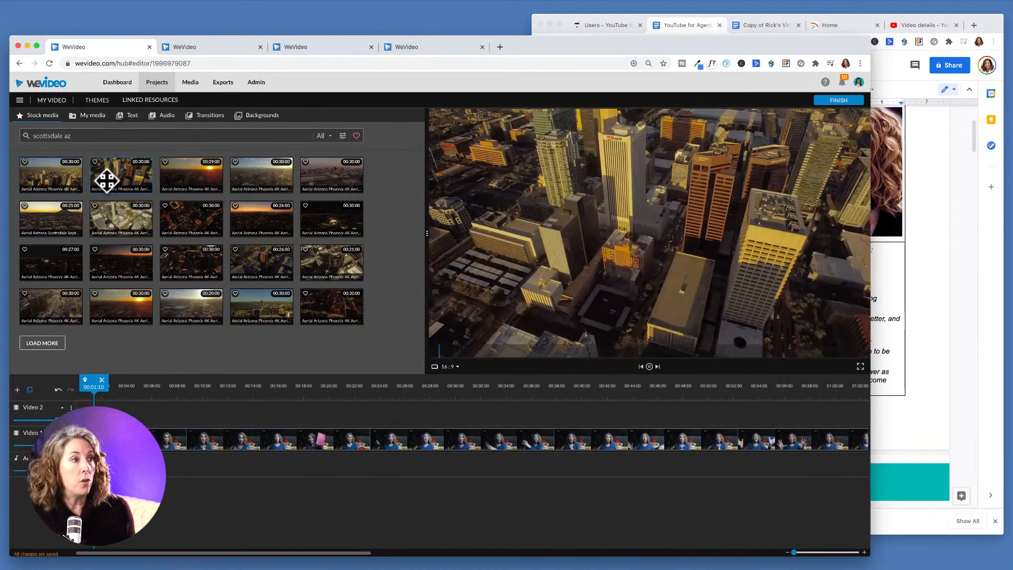
left_click(185, 178)
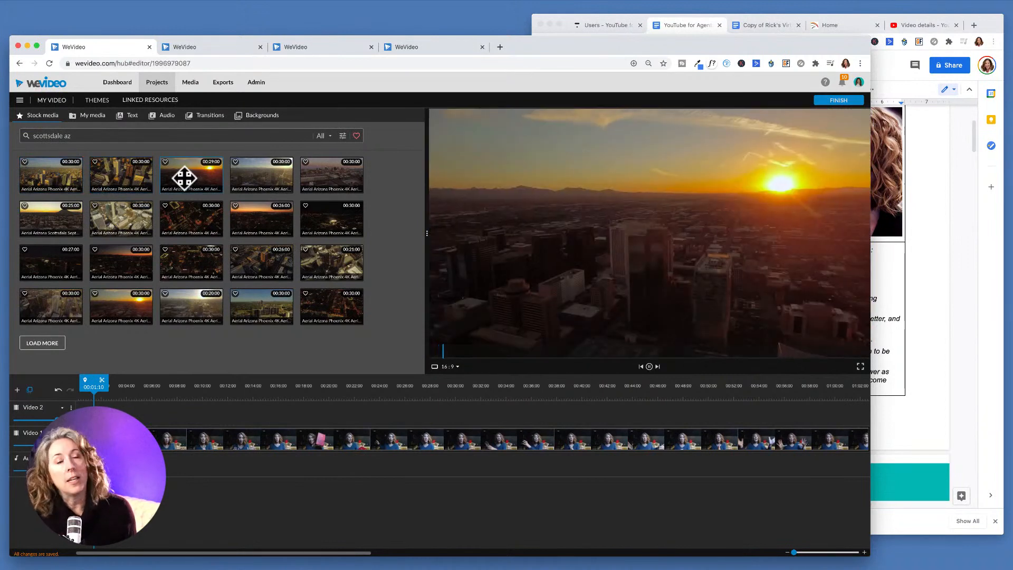
left_click(243, 174)
left_click(317, 178)
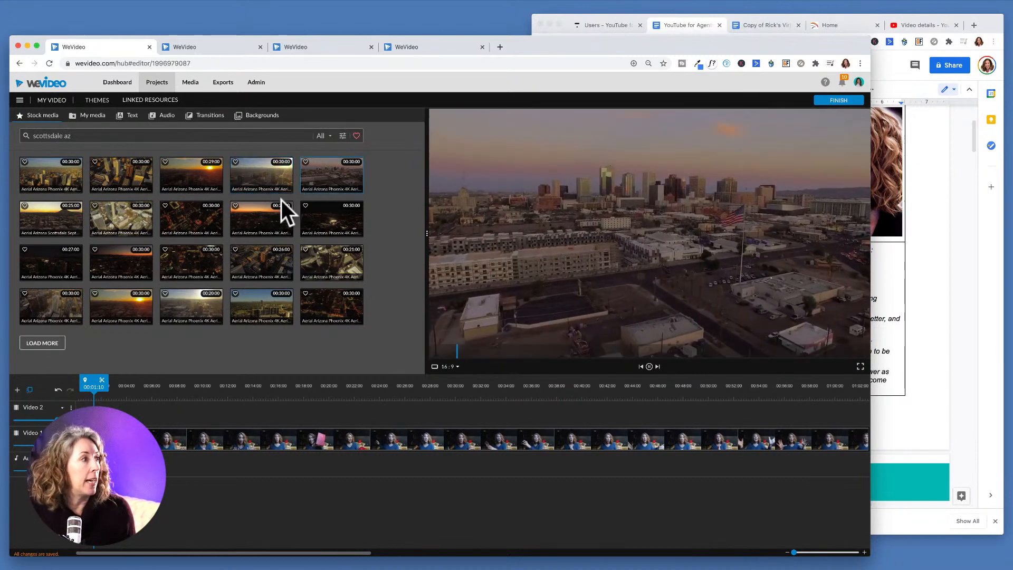
left_click(246, 220)
left_click(204, 228)
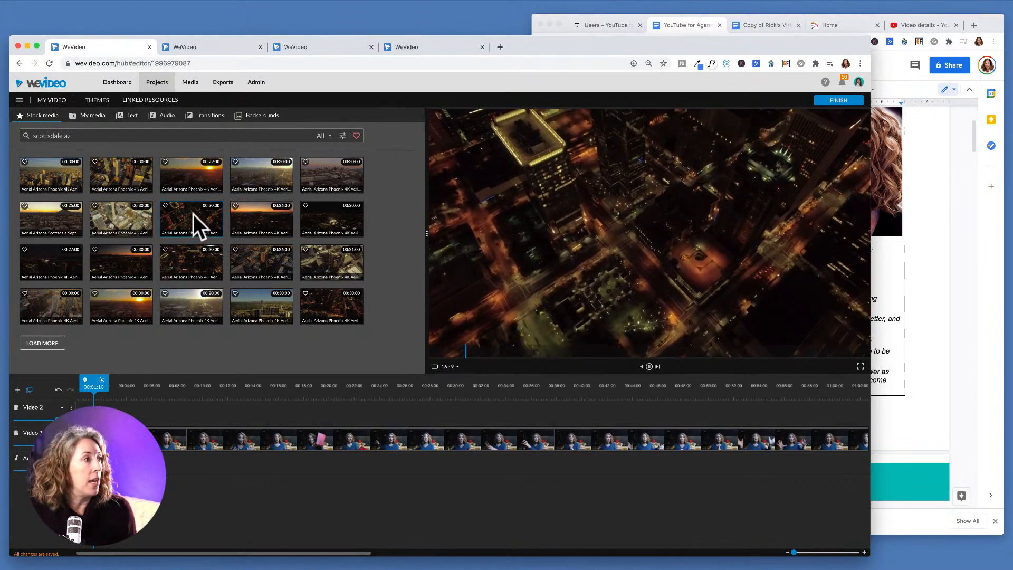
Add the night street-grid aerial to Video 2, trimmed to span about 2 to 9 seconds, and play the timeline
left_click(193, 213)
left_click_drag(192, 212, 151, 414)
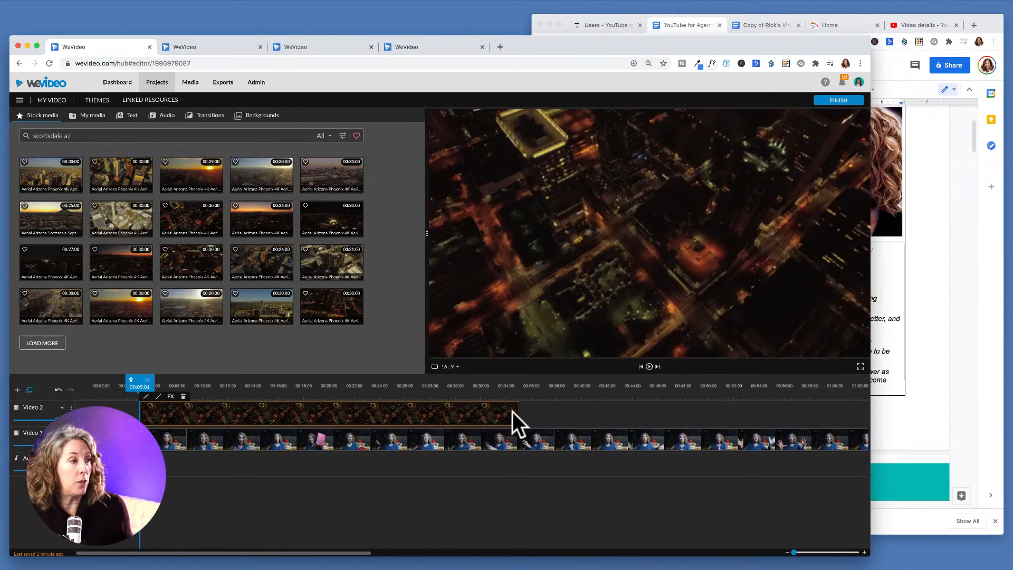
left_click_drag(519, 414, 278, 417)
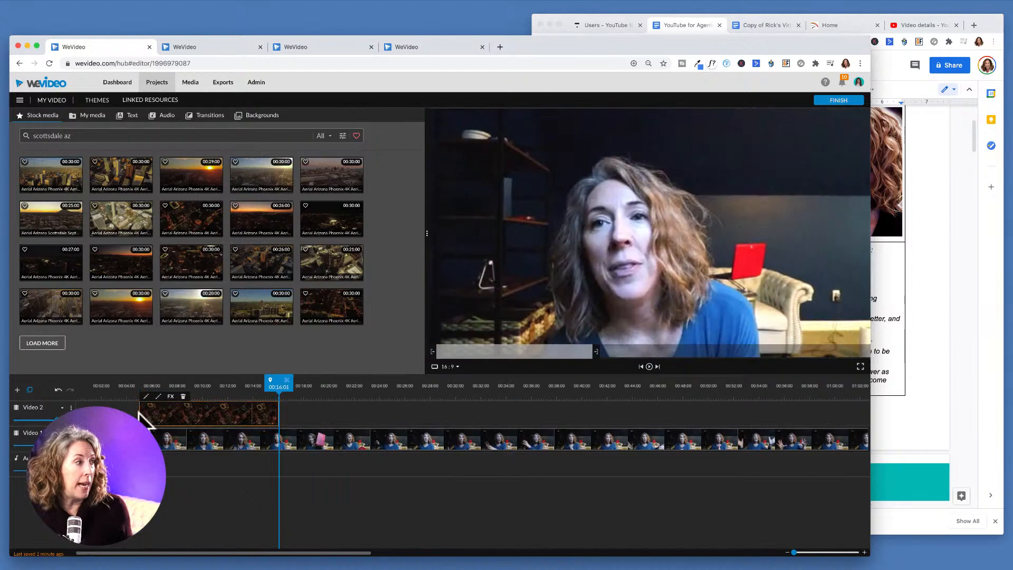
mouse_move(142, 414)
left_mouse_down()
mouse_move(200, 419)
mouse_move(138, 416)
left_mouse_up()
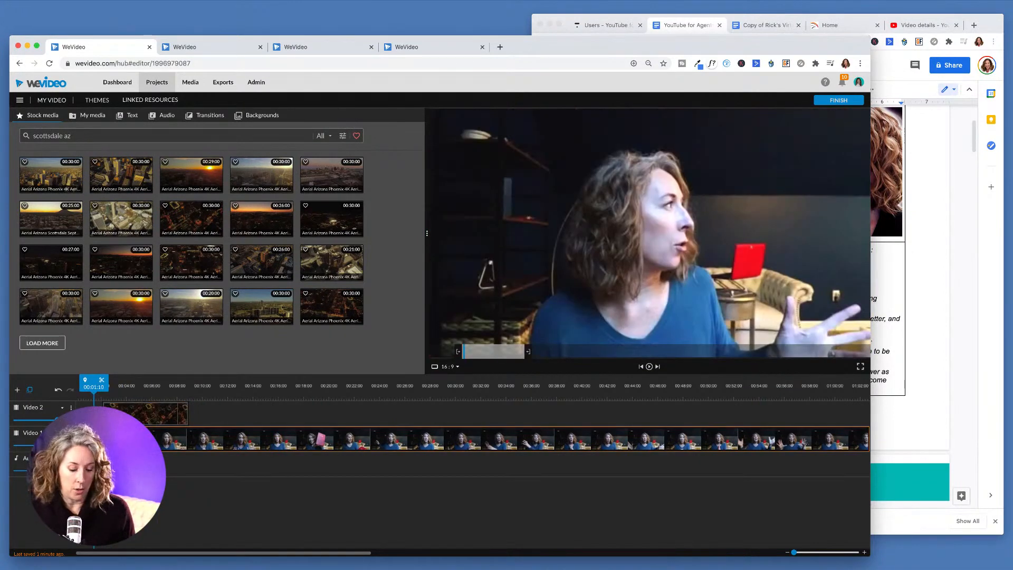
key("space")
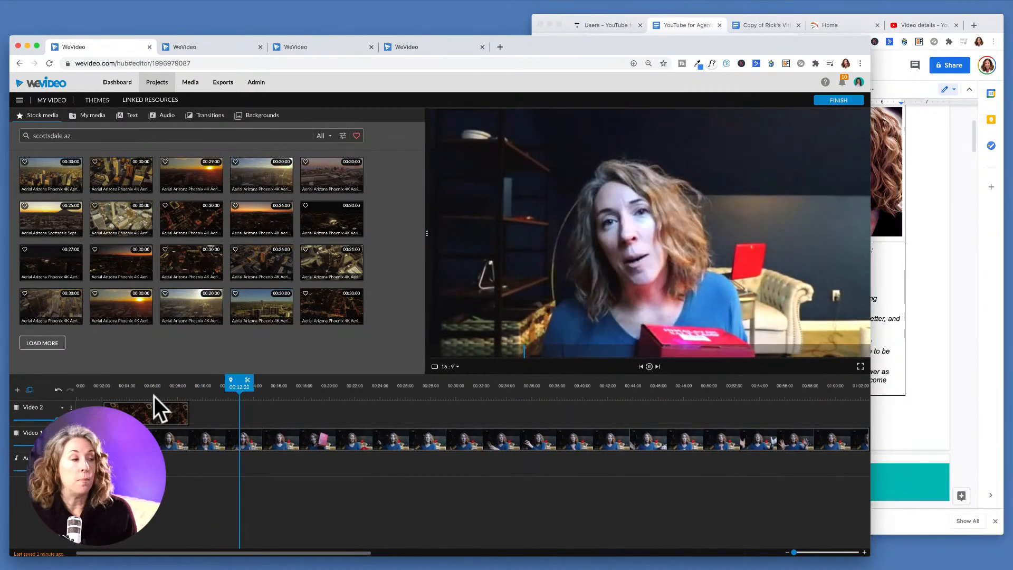
key("space")
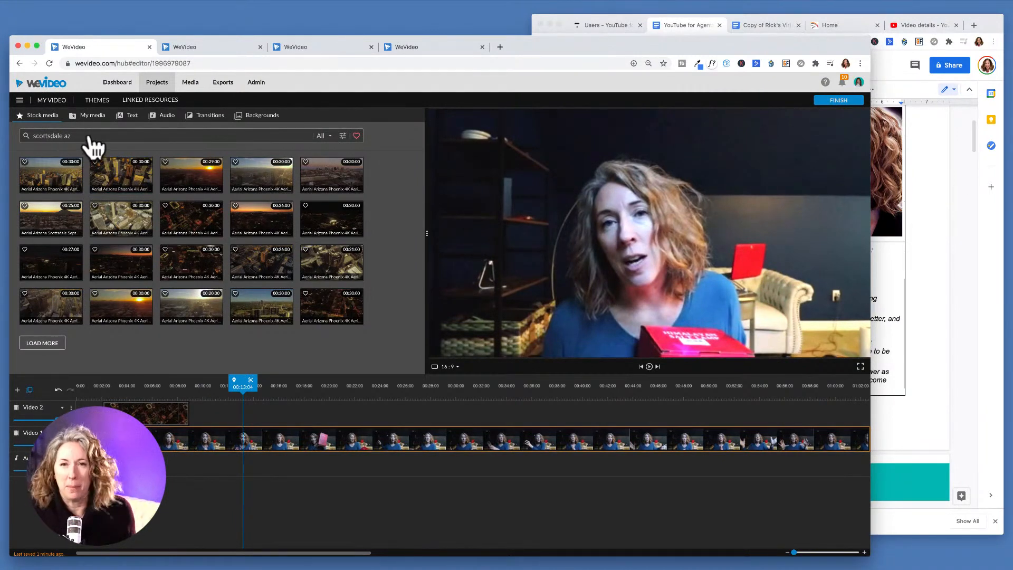
Search the stock media for "shocked face", preview the first clip and browse the results
left_click_drag(88, 133, 2, 133)
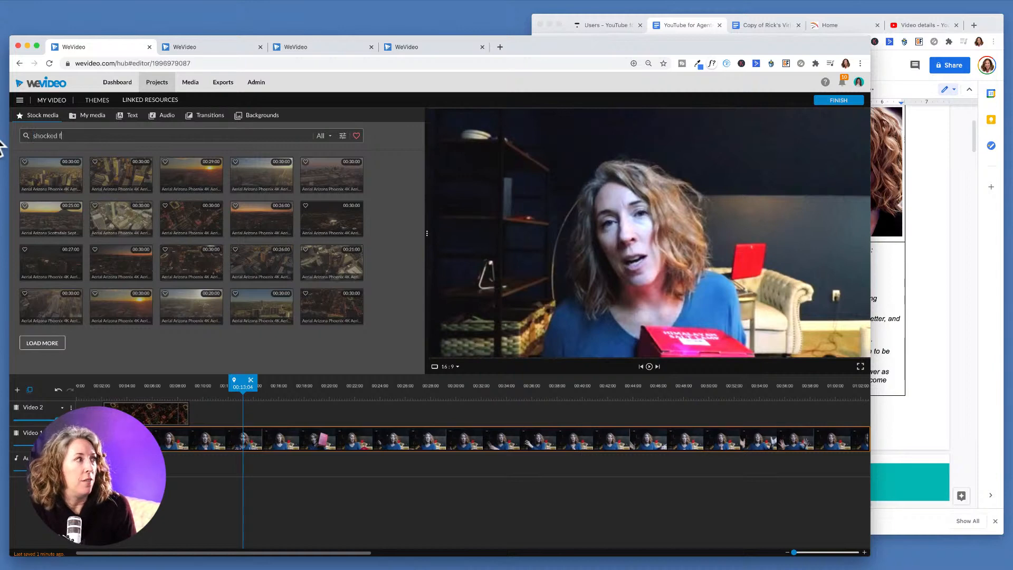
type("e")
key("Return")
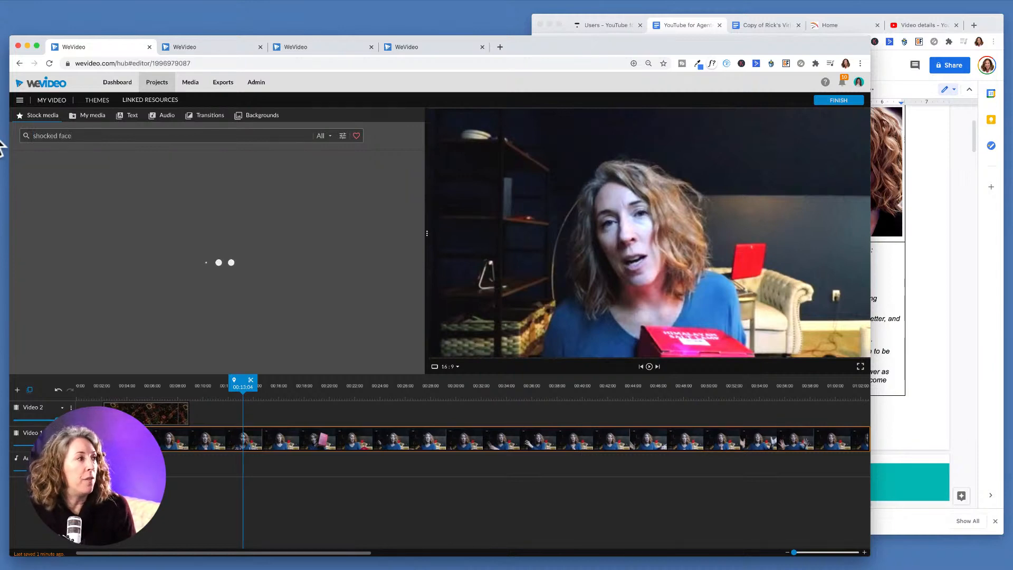
left_click(36, 170)
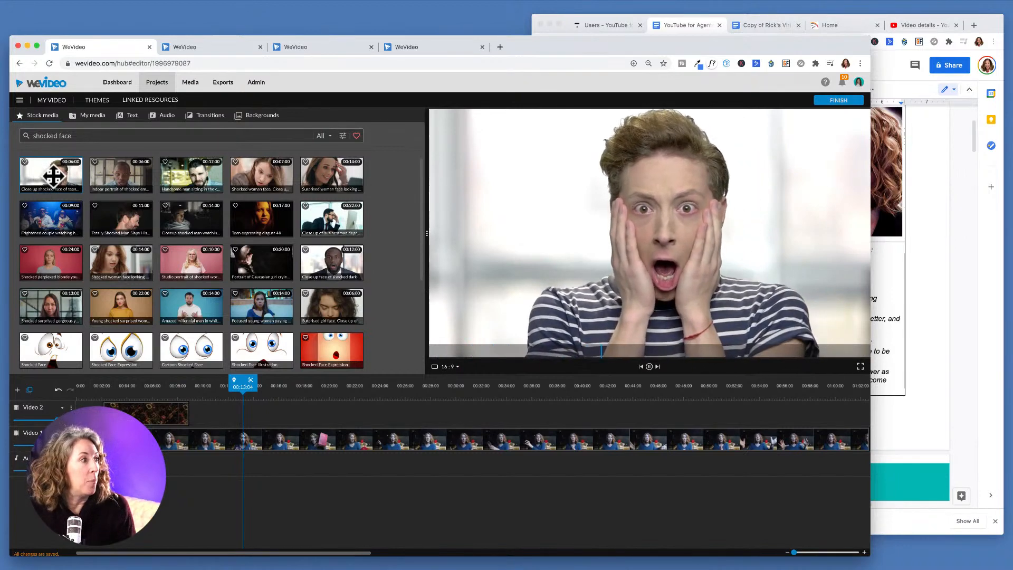
scroll(179, 219, "down", 5)
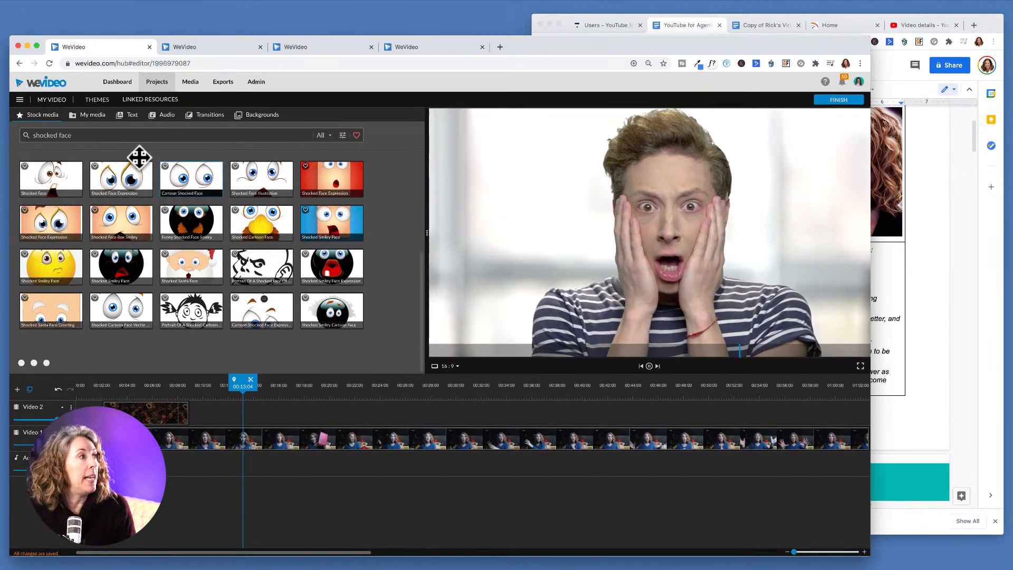
Search the stock media for "green screen", preview the thoughtful woman clip and browse further results
triple_click(58, 135)
type("gi")
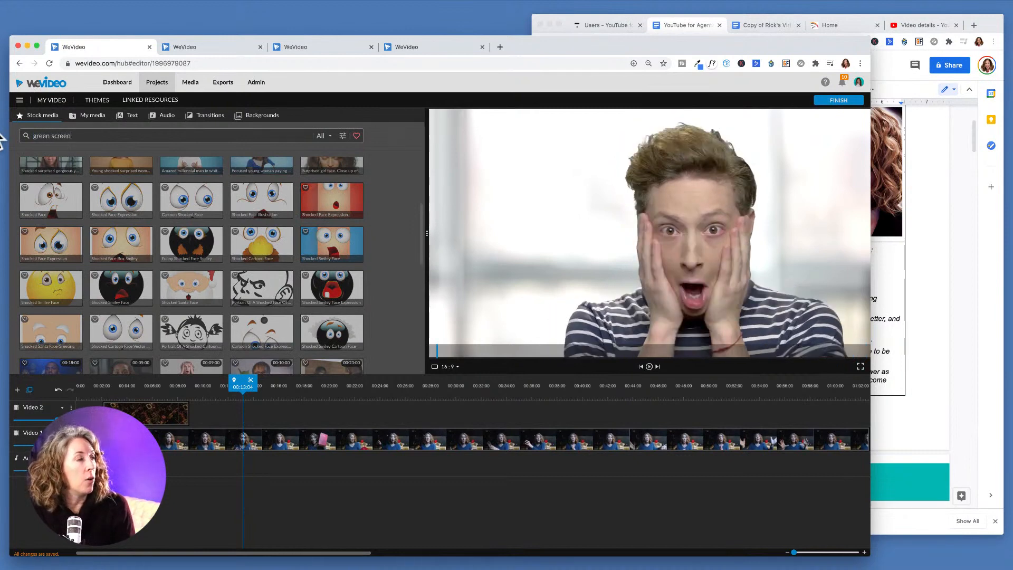
type("een screen")
key("Return")
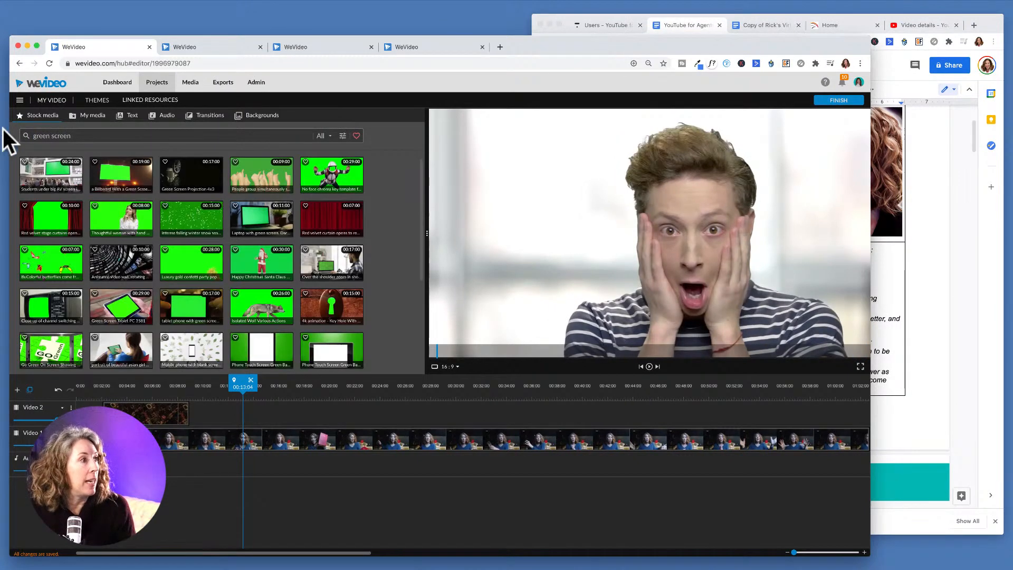
left_click(113, 207)
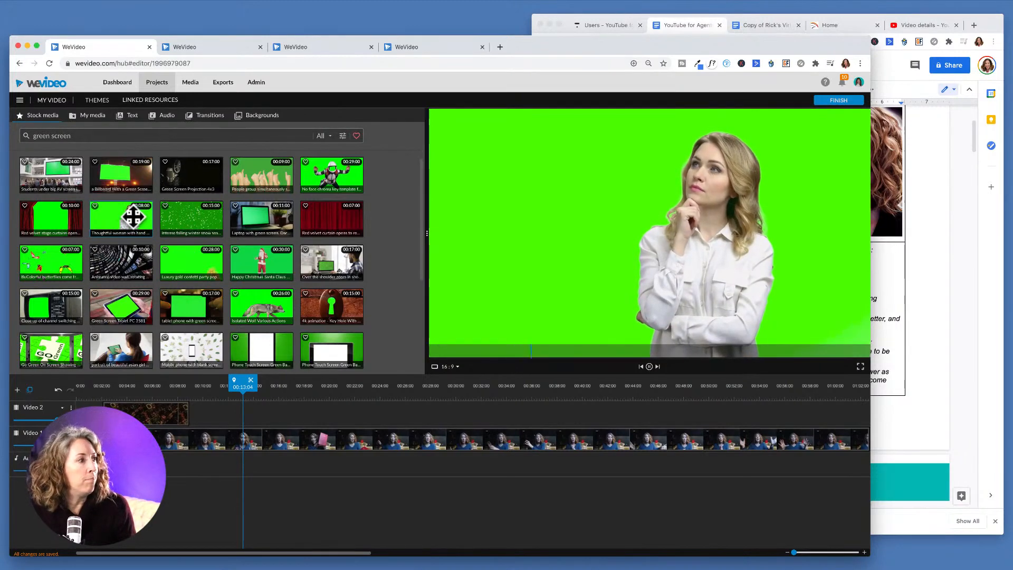
scroll(133, 215, "down", 5)
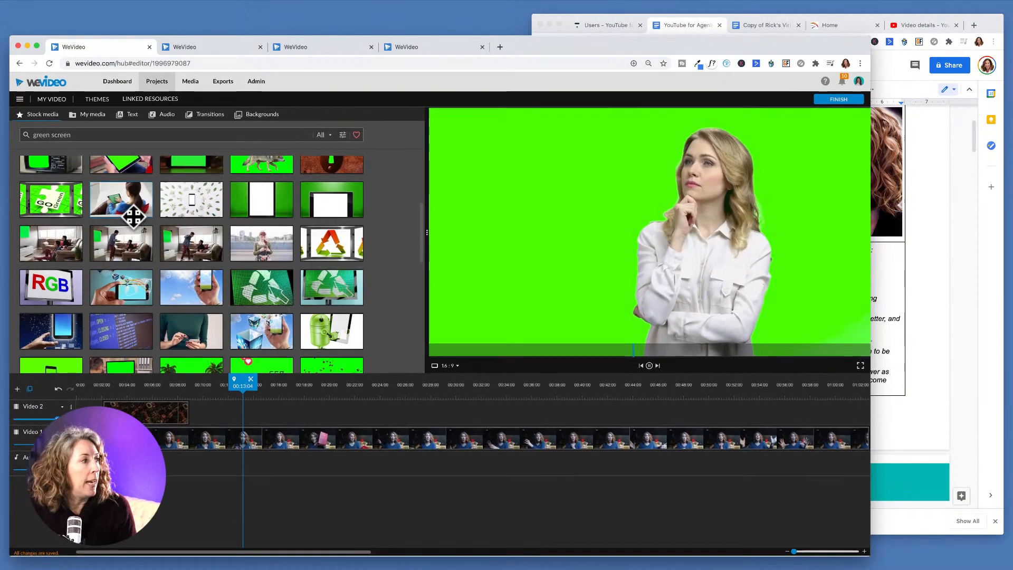
scroll(133, 216, "down", 5)
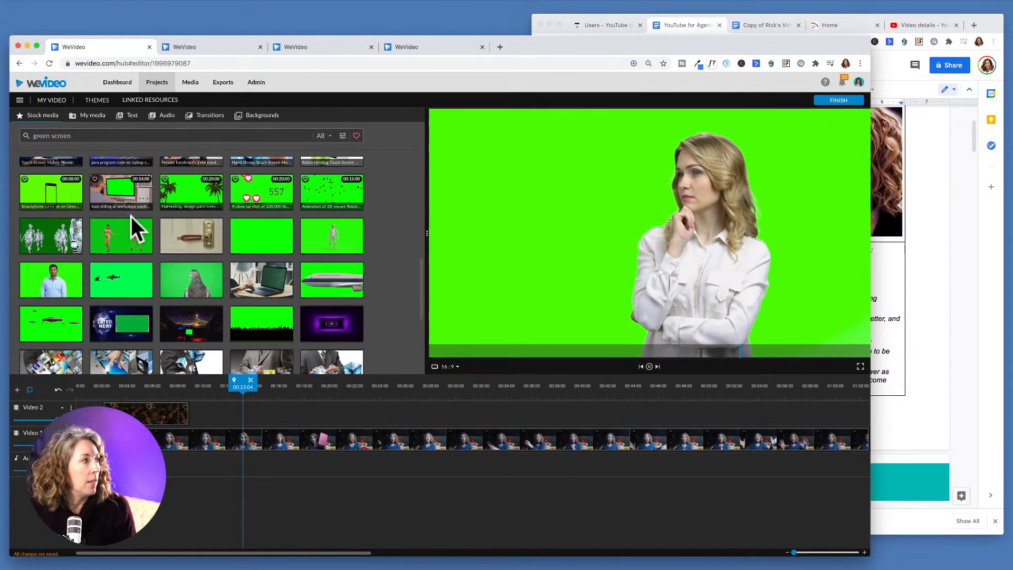
Preview the laughing man green-screen clip, add it to Video 2 at 00:12:22, and play back that section
left_click(59, 284)
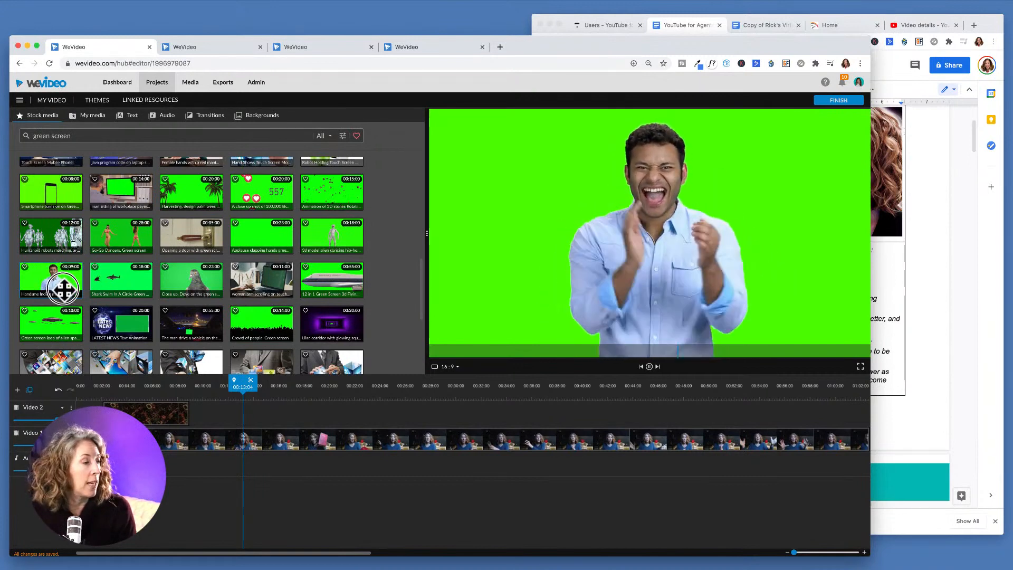
left_click_drag(63, 287, 243, 408)
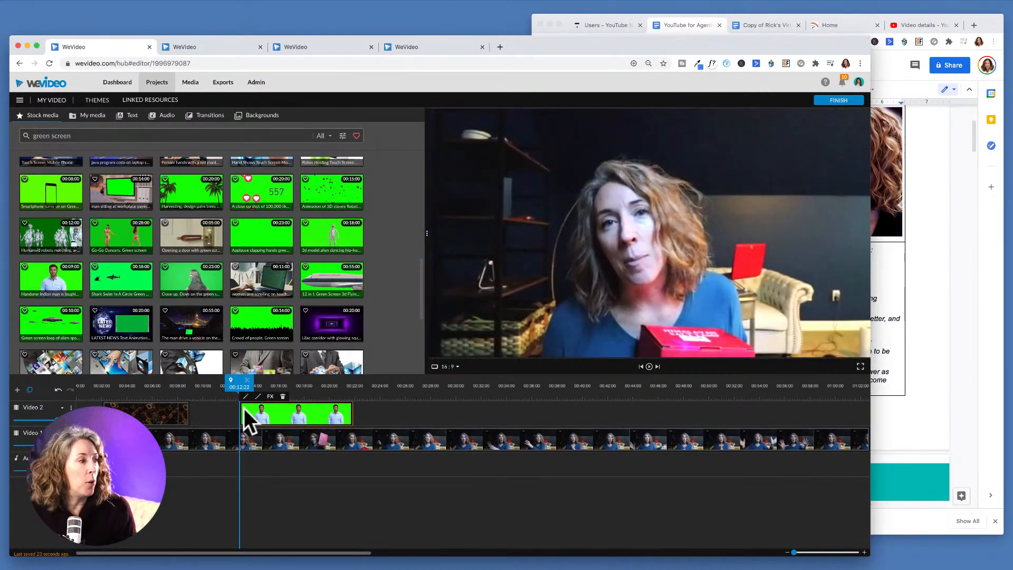
key("space")
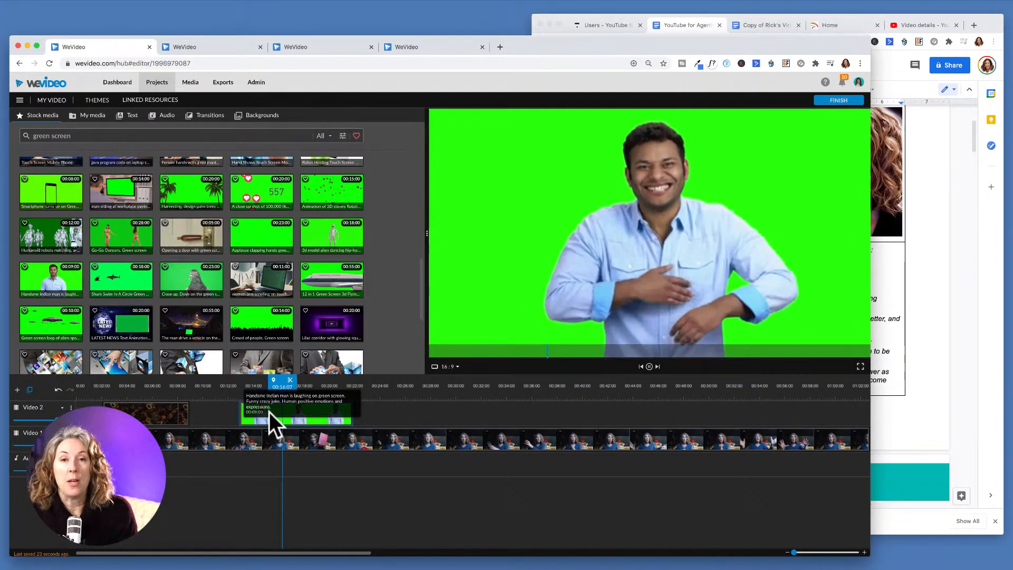
left_click(271, 411)
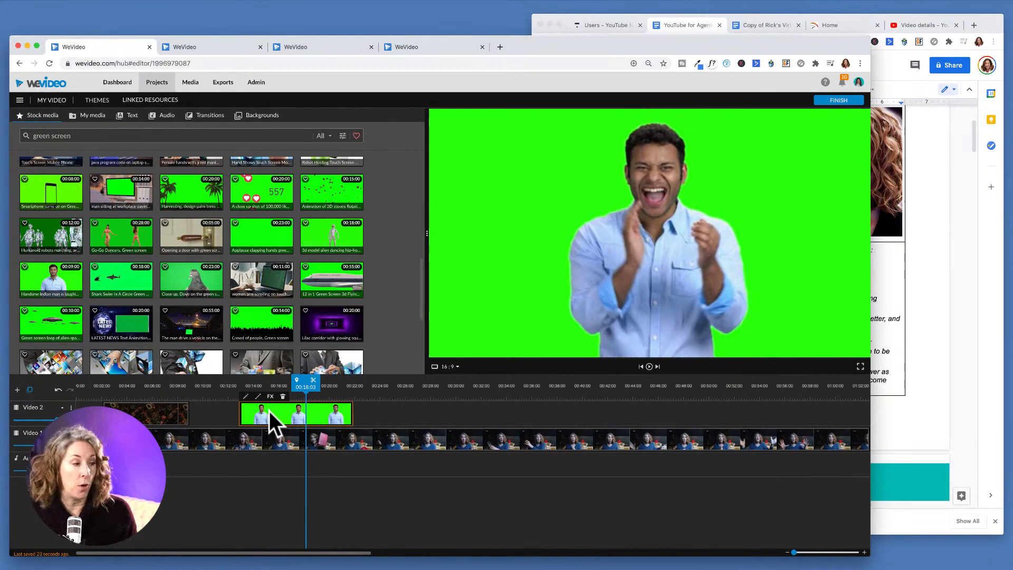
Reload the timed-out project in the second WeVideo browser tab and move its green-screen businessman clip to start at about 5 seconds on Video 2
left_click(194, 46)
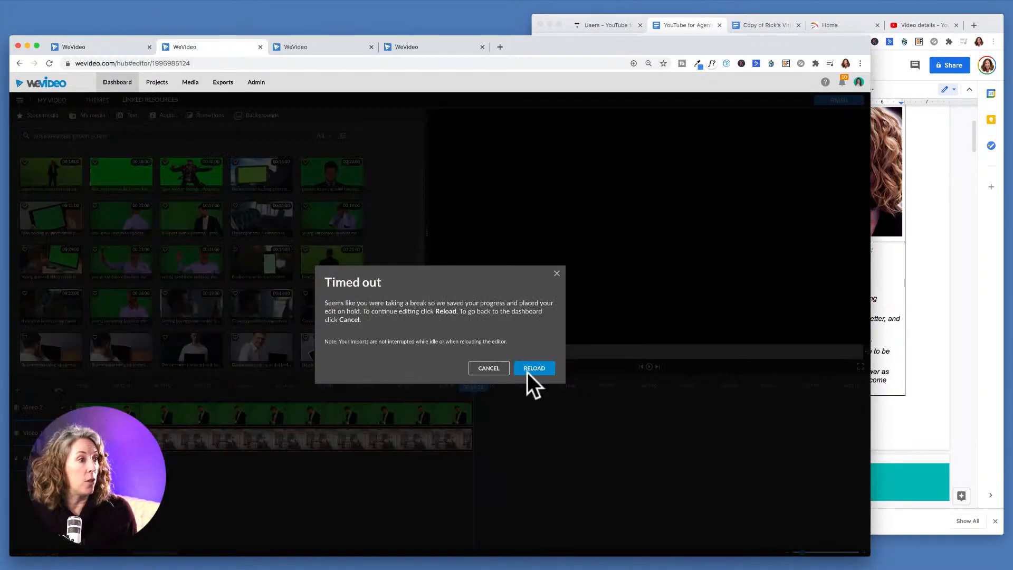
left_click(532, 369)
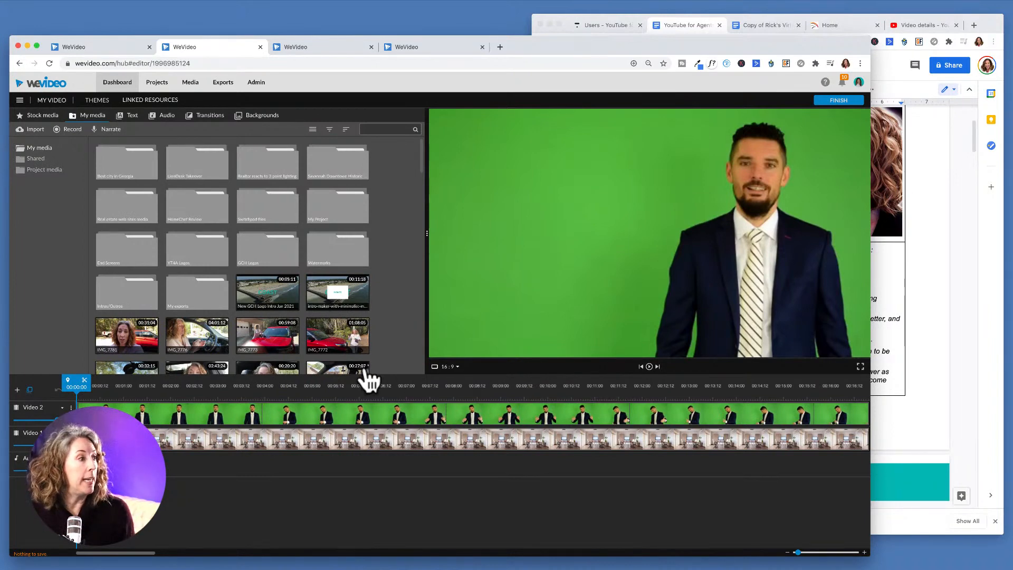
left_click_drag(235, 422, 481, 404)
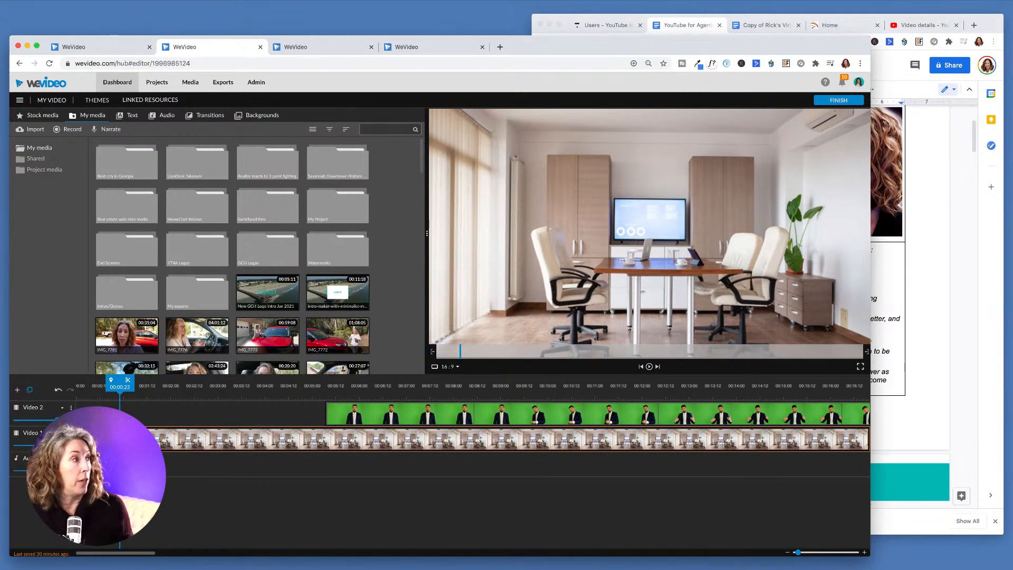
Search the stock media for "office"
left_click(38, 117)
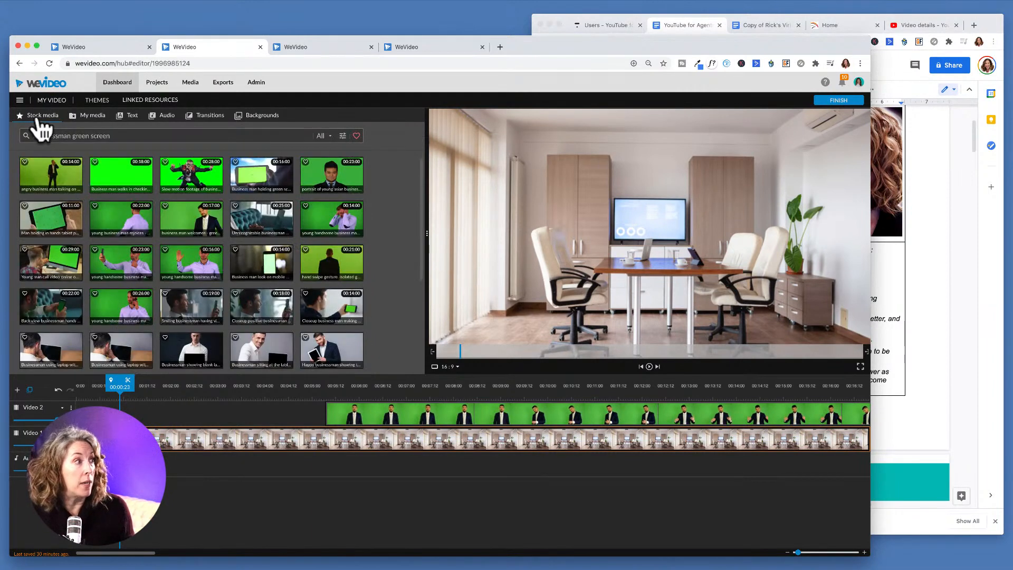
triple_click(120, 136)
type("of")
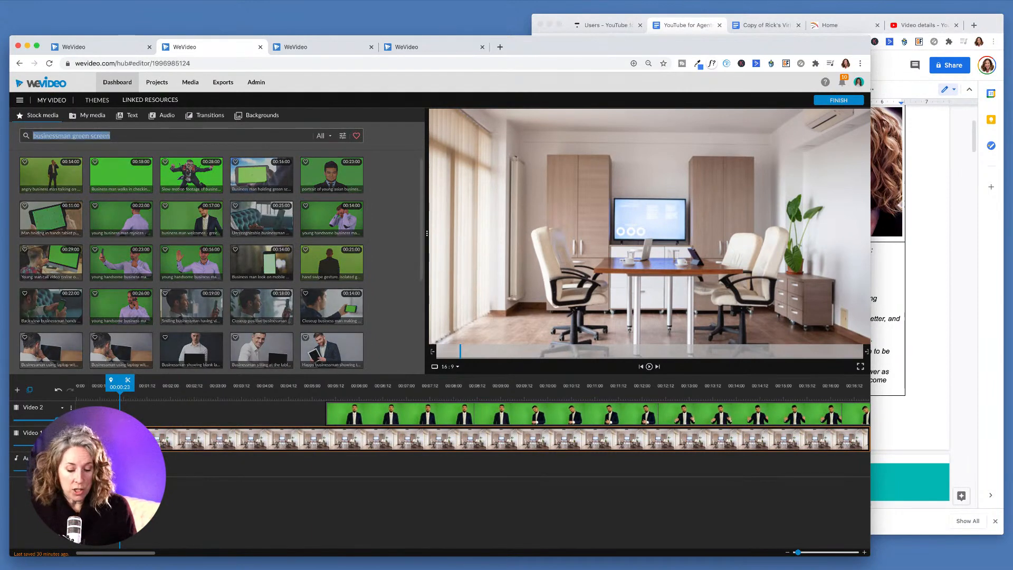
type("fice")
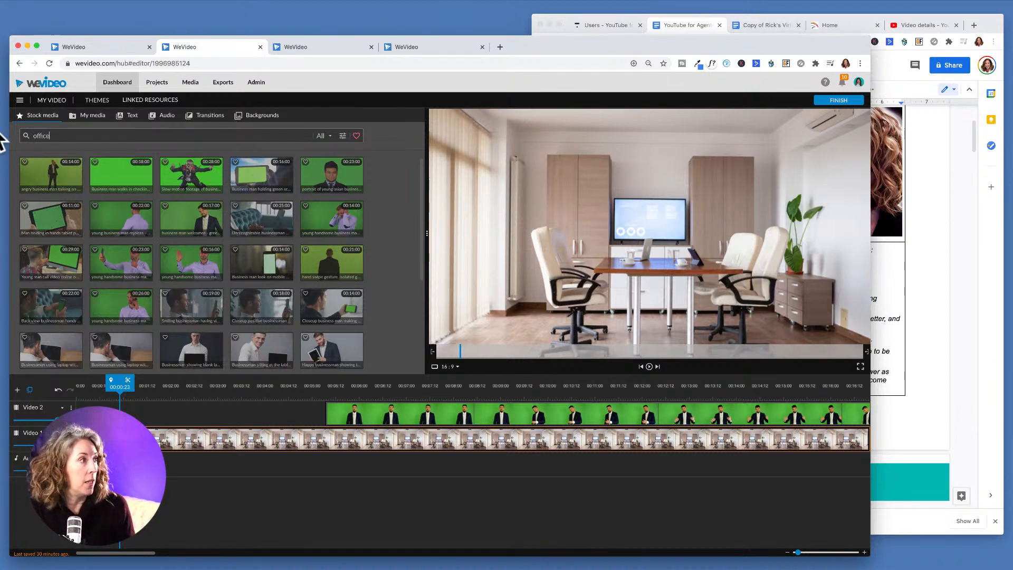
key("Return")
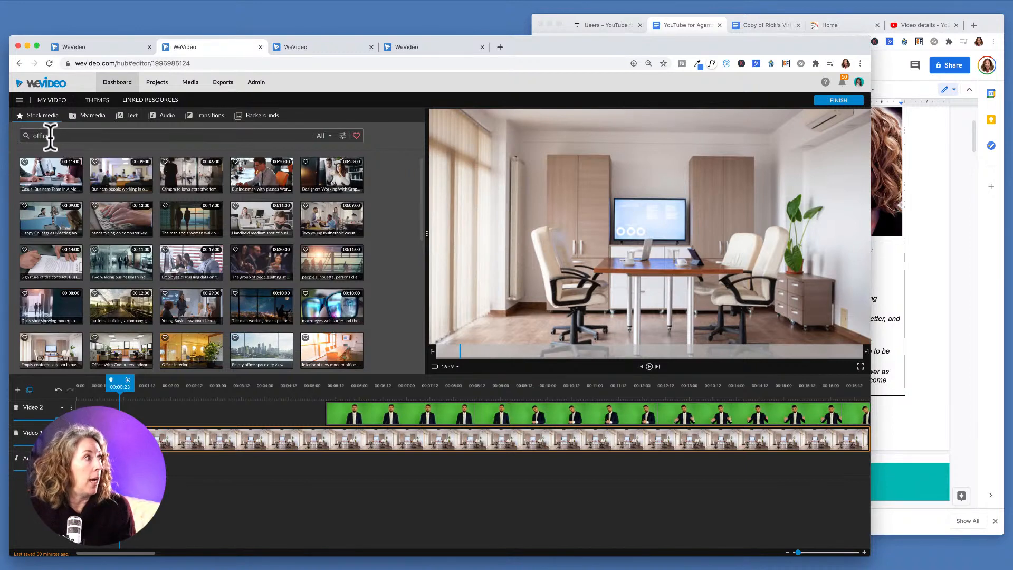
Search the stock media for "brick wall", preview the red texture and shattering wall clips, and limit the results to images
left_click_drag(50, 136, 5, 132)
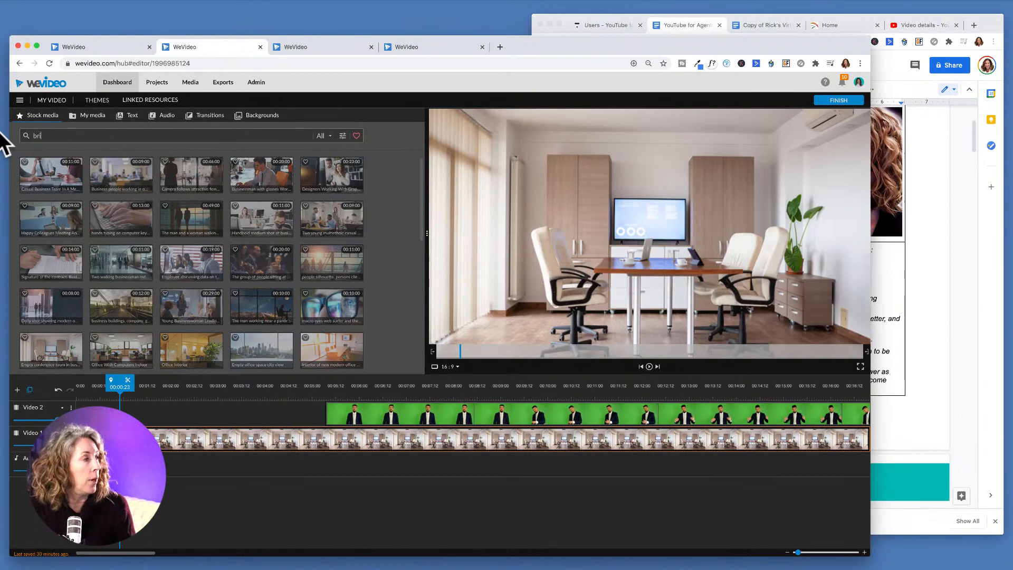
key("Return")
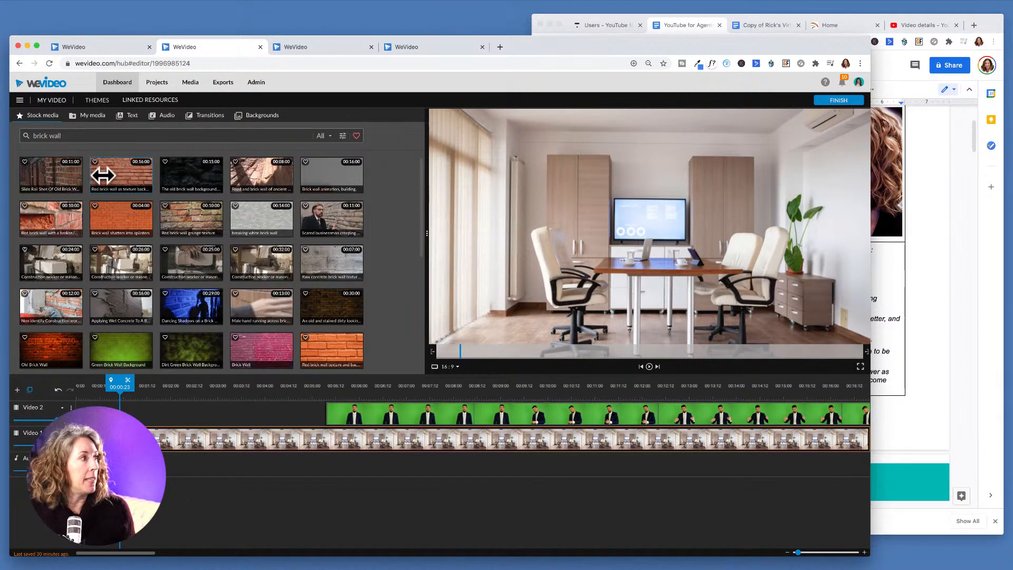
left_click(101, 174)
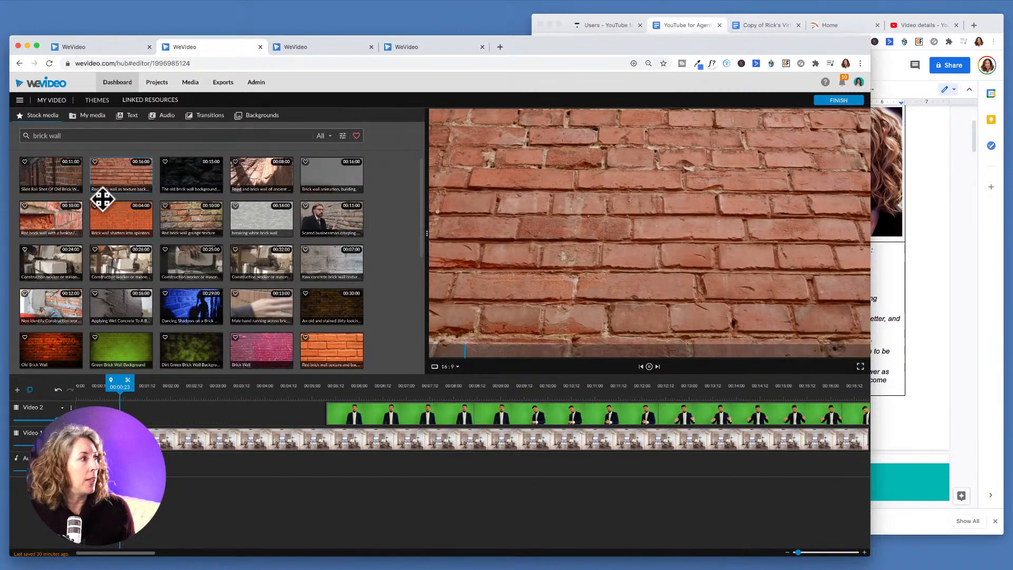
left_click(105, 217)
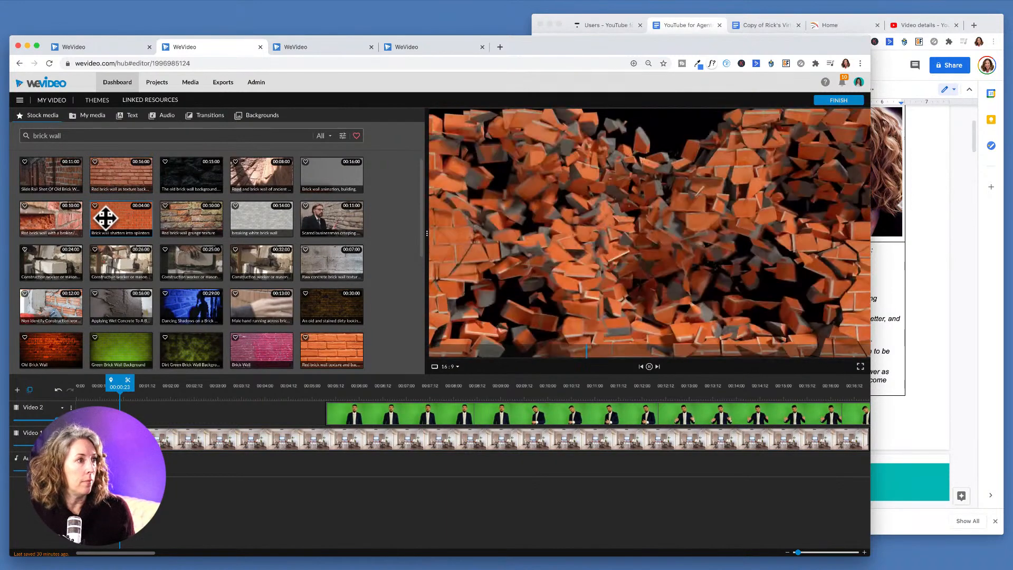
left_click(328, 138)
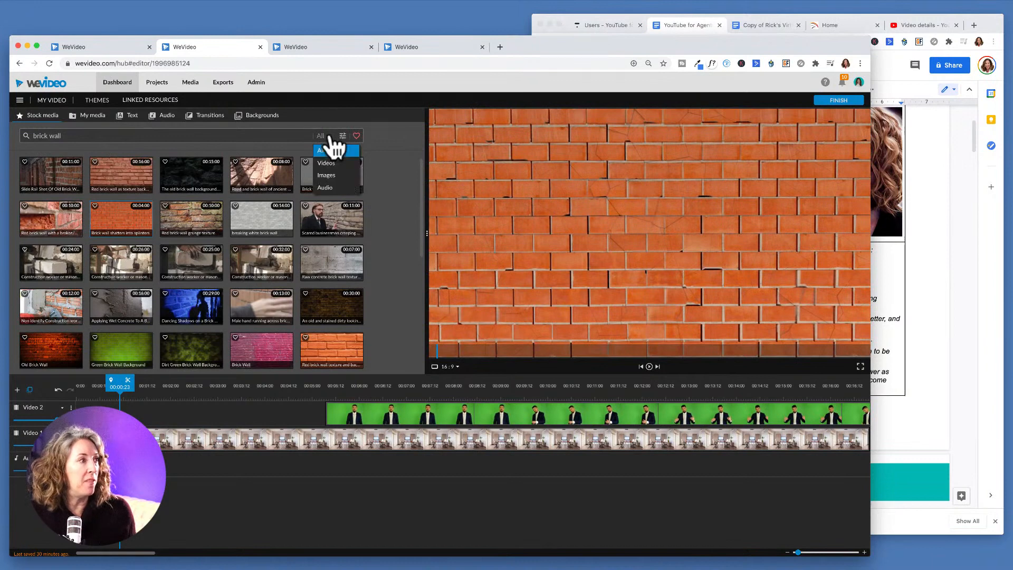
left_click(336, 182)
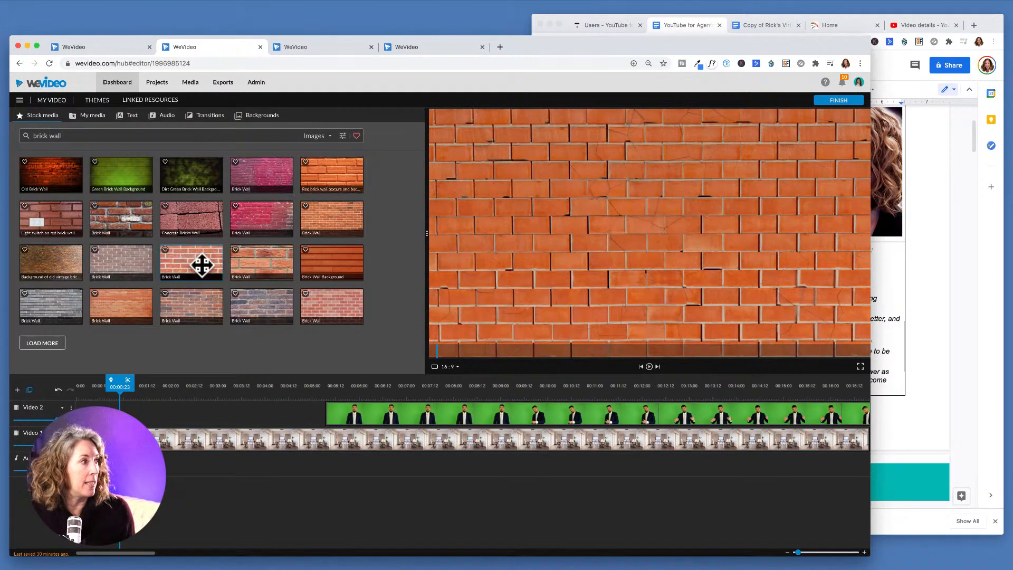
Place the Green Brick Wall Background image at the start of Video 1 and move the businessman clip to the start of Video 2
left_click(55, 174)
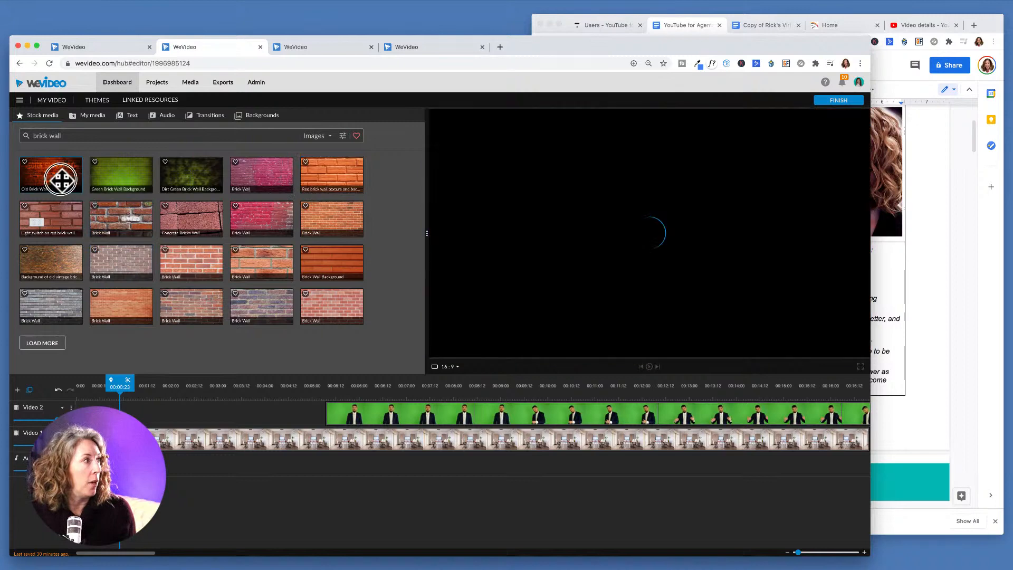
left_click_drag(55, 175, 24, 165)
left_click(118, 174)
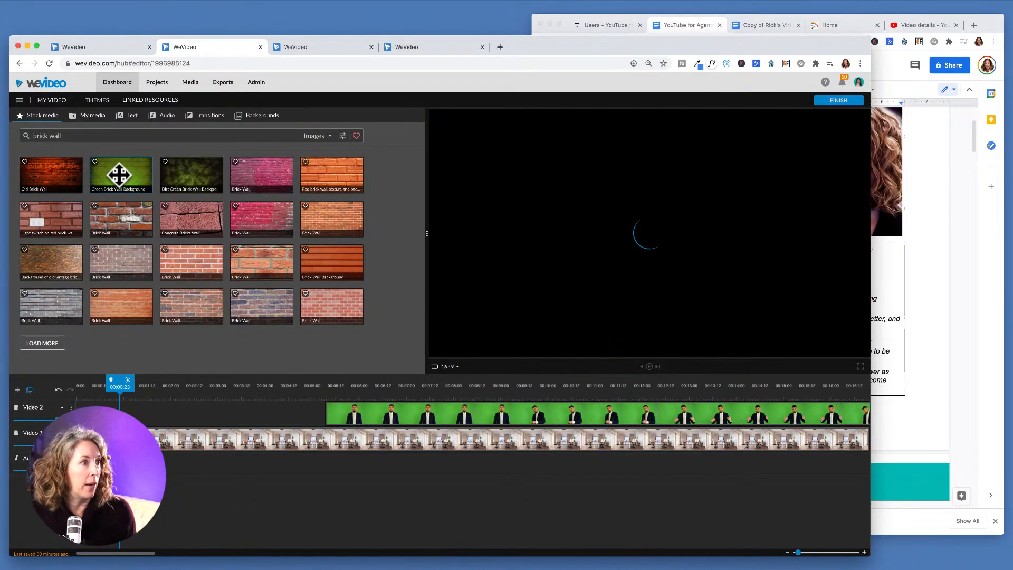
left_click_drag(134, 177, 116, 438)
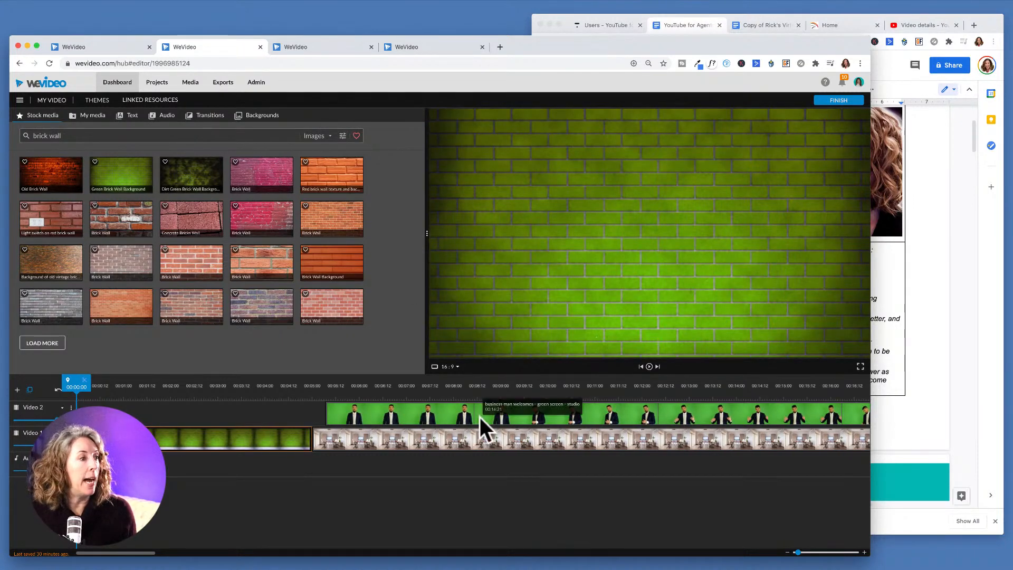
left_click_drag(480, 417, 231, 414)
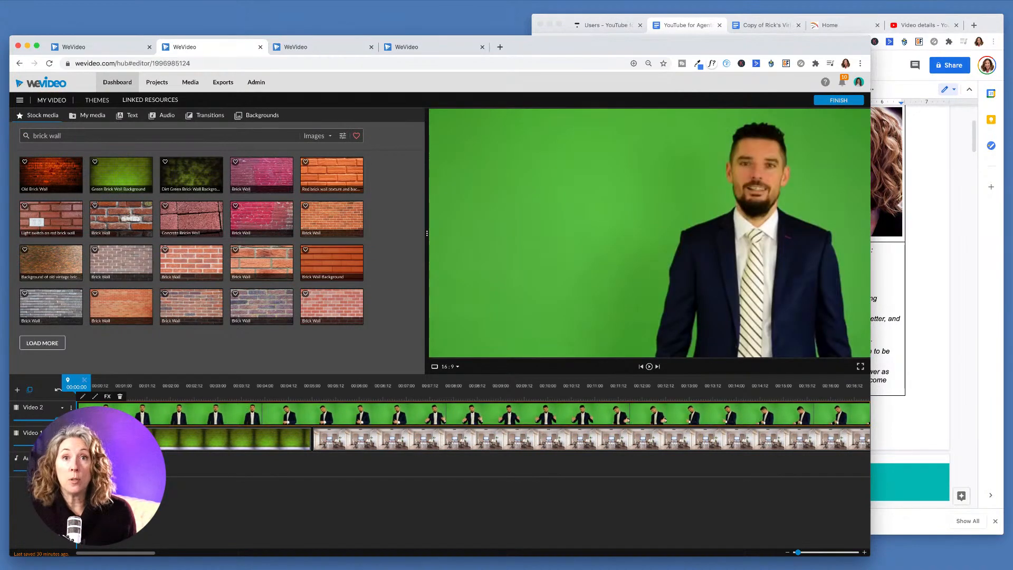
Key out the businessman clip's green background with color 59b93e, raise the lower Defringe limit to about 80 percent of its range, and save
double_click(130, 414)
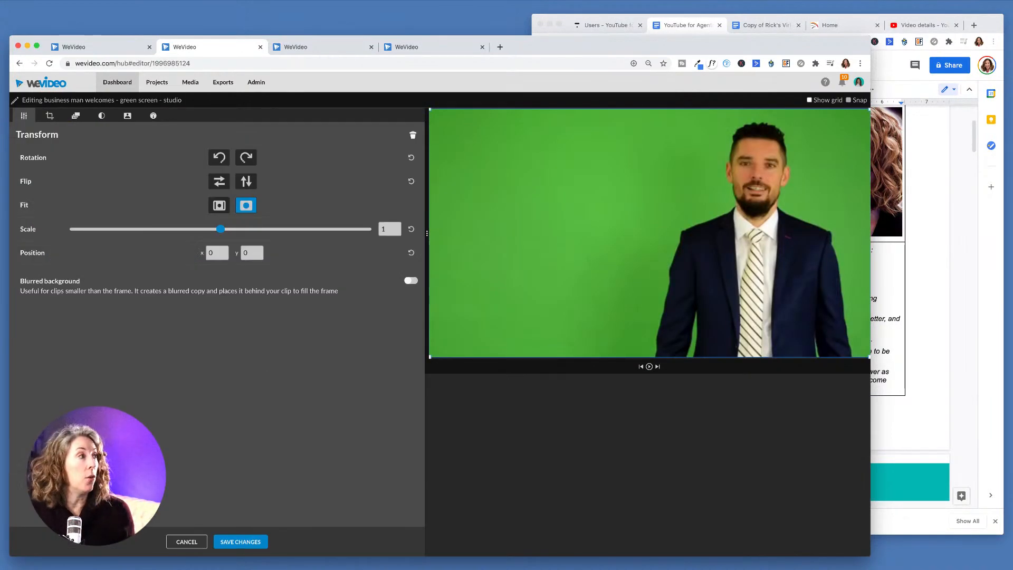
left_click(128, 117)
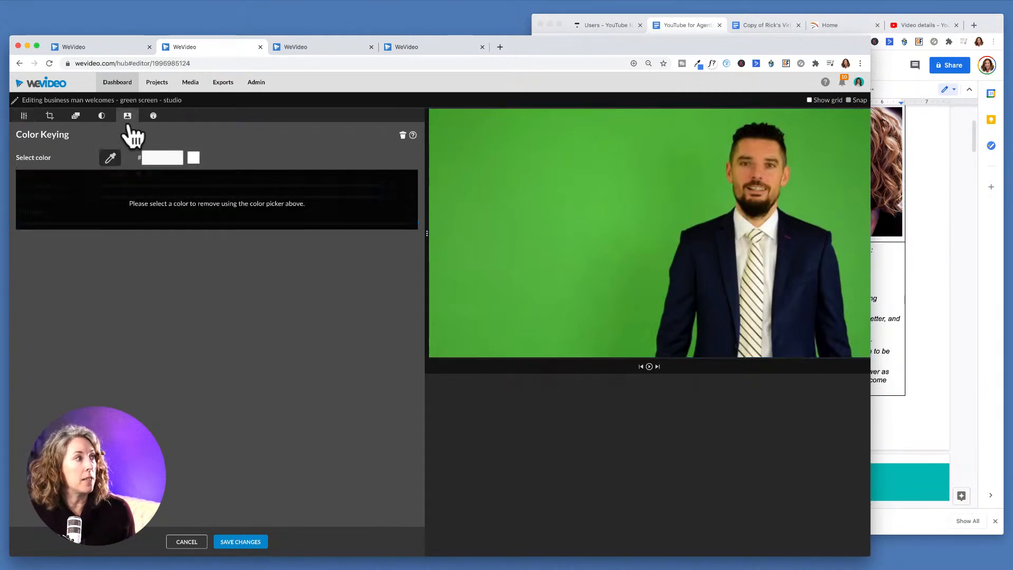
left_click(111, 158)
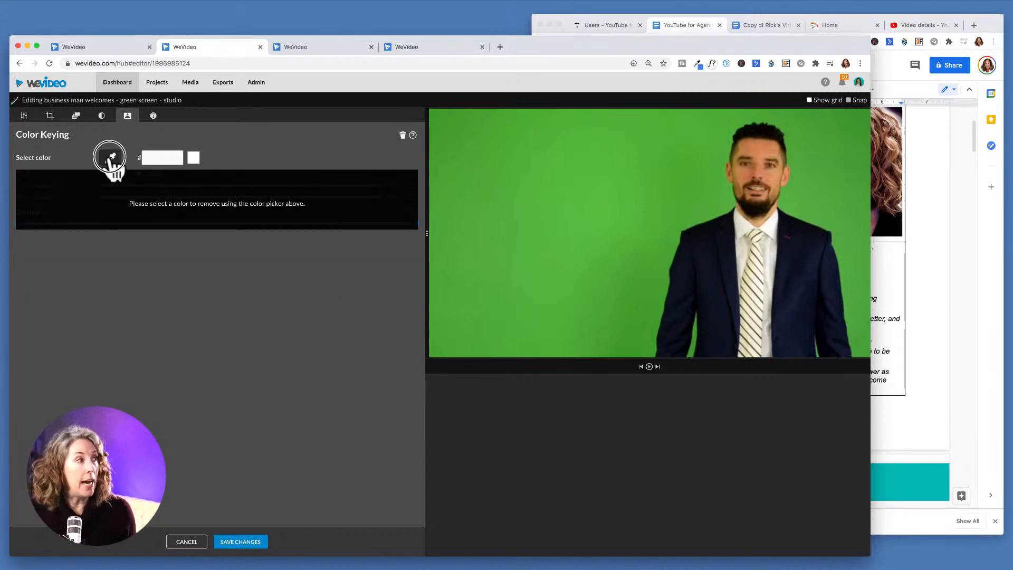
left_click(556, 179)
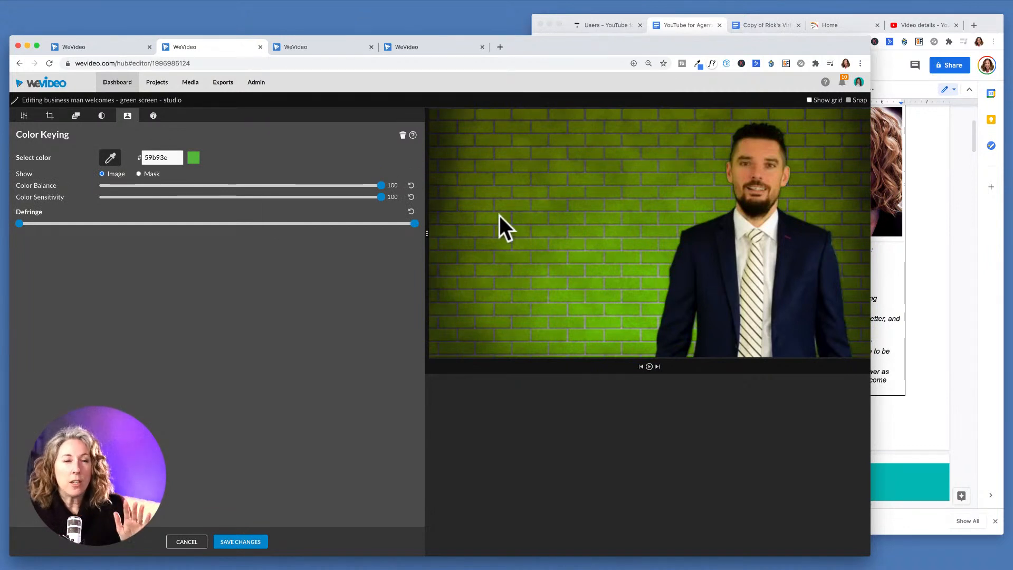
left_click_drag(20, 223, 339, 224)
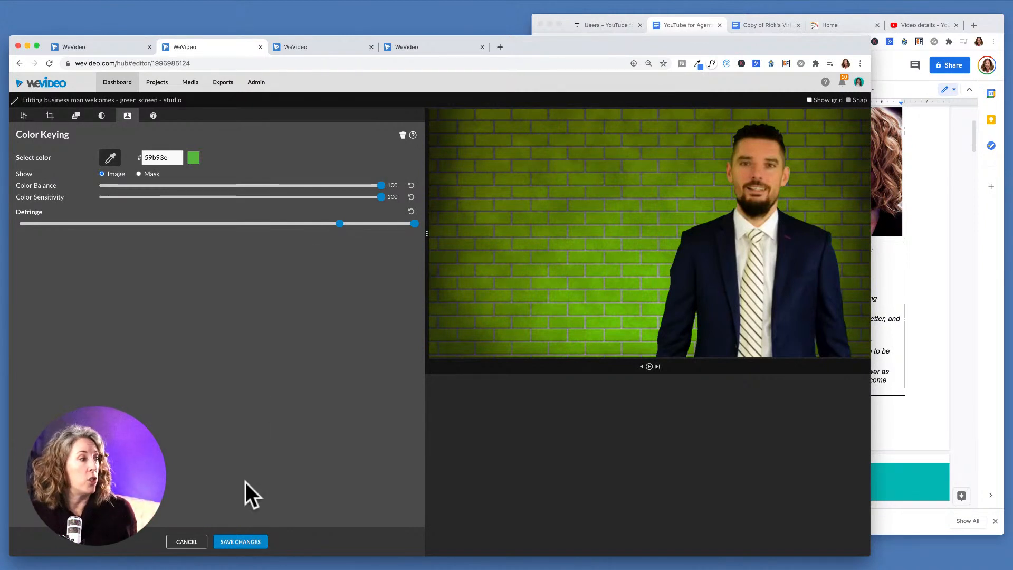
left_click(241, 543)
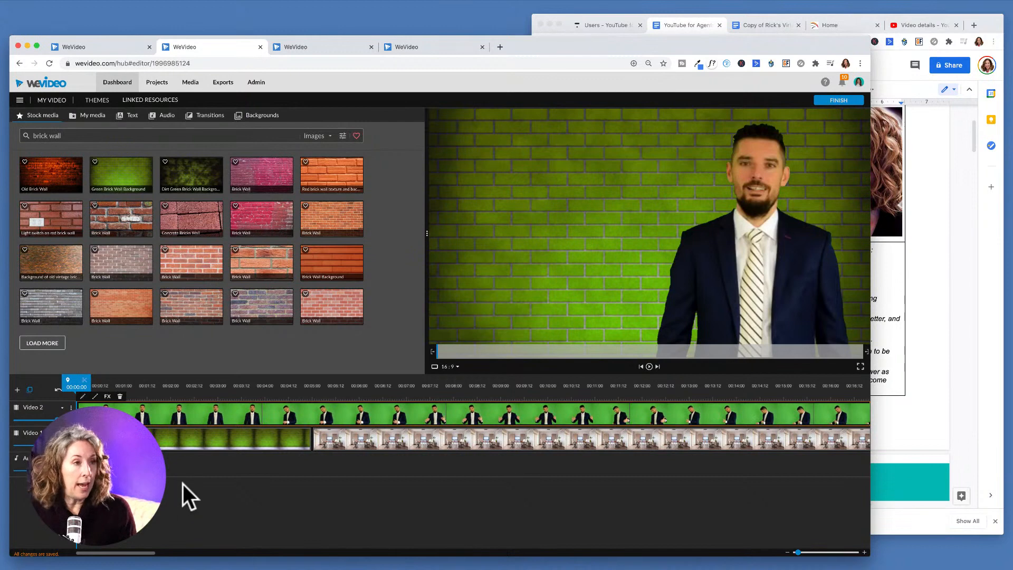
Play back the keyed businessman clip, raise its lower Defringe limit close to the maximum, and save the changes
key("space")
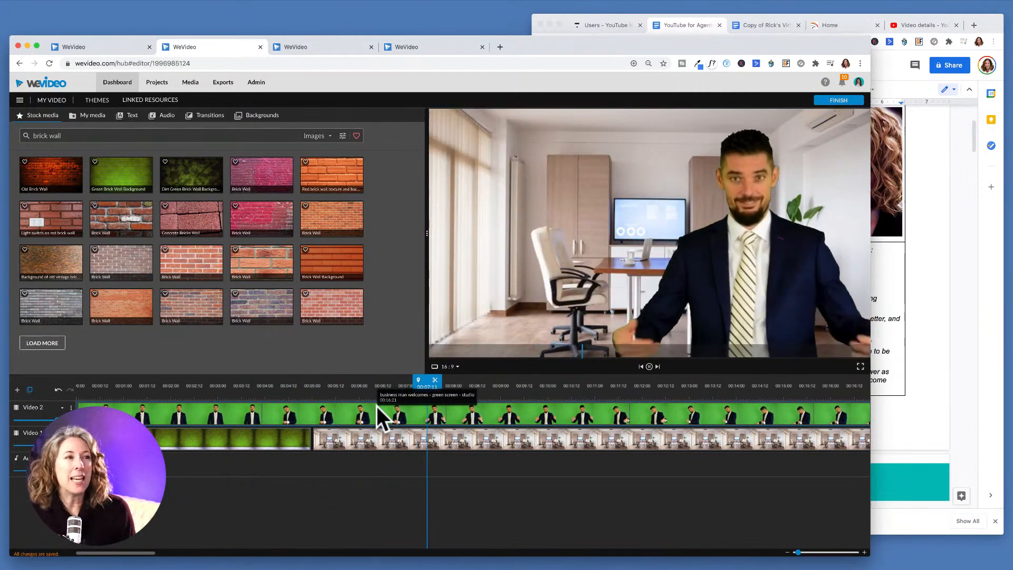
left_click(377, 406)
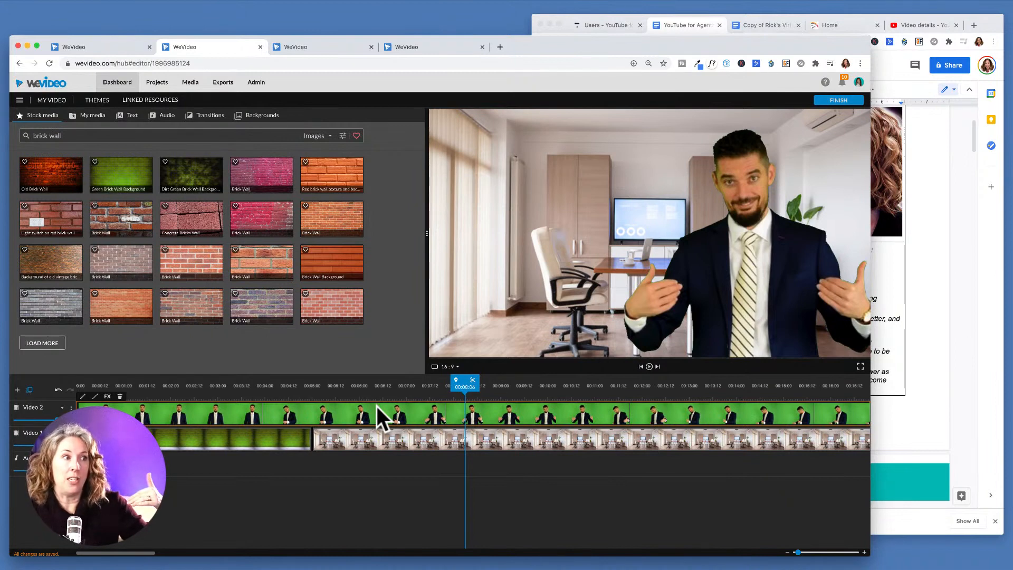
double_click(472, 415)
mouse_move(340, 223)
left_mouse_down()
mouse_move(403, 223)
mouse_move(335, 224)
left_mouse_up()
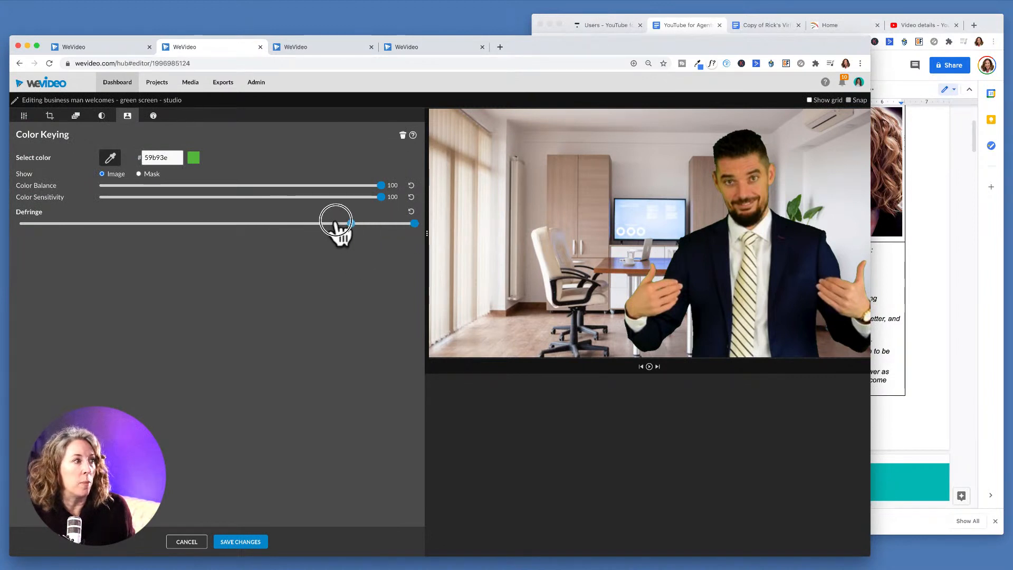
mouse_move(414, 223)
left_mouse_down()
mouse_move(339, 223)
mouse_move(430, 230)
left_mouse_up()
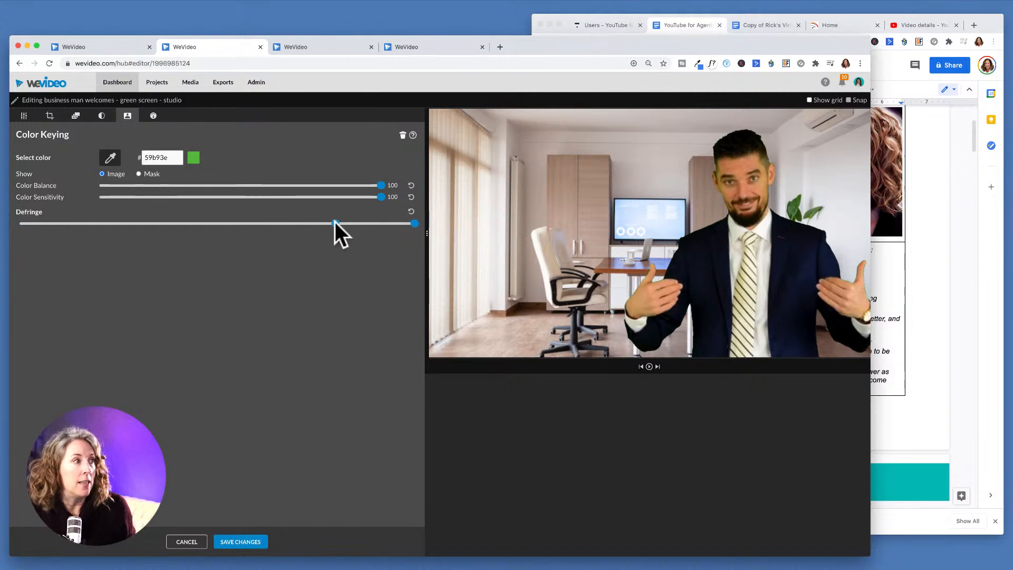
left_click_drag(335, 223, 403, 226)
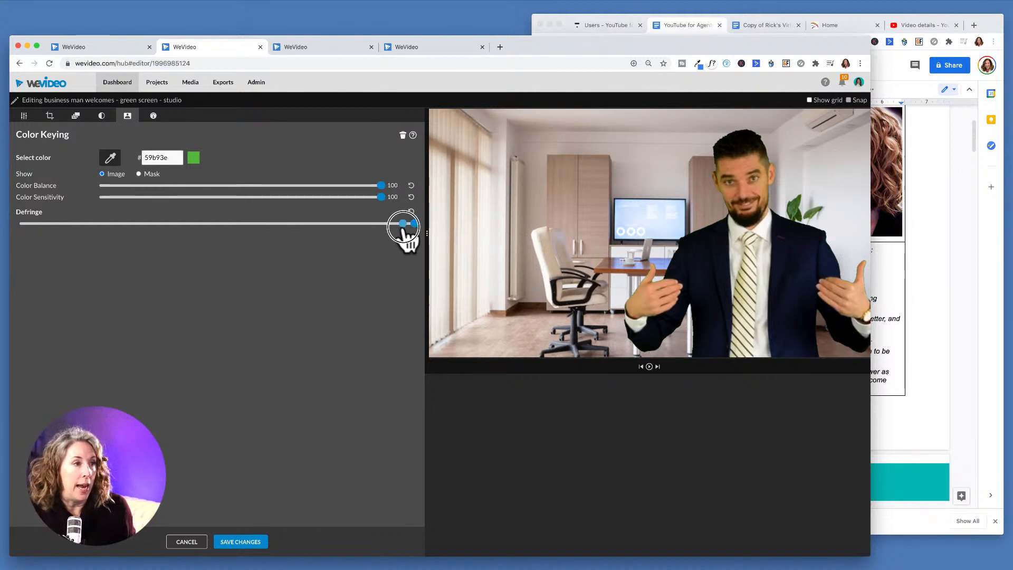
left_click(241, 543)
Delete the conference room background from Video 1, extend the green brick wall image to 00:10:00, and check the composite at 00:07:12
left_click(332, 436)
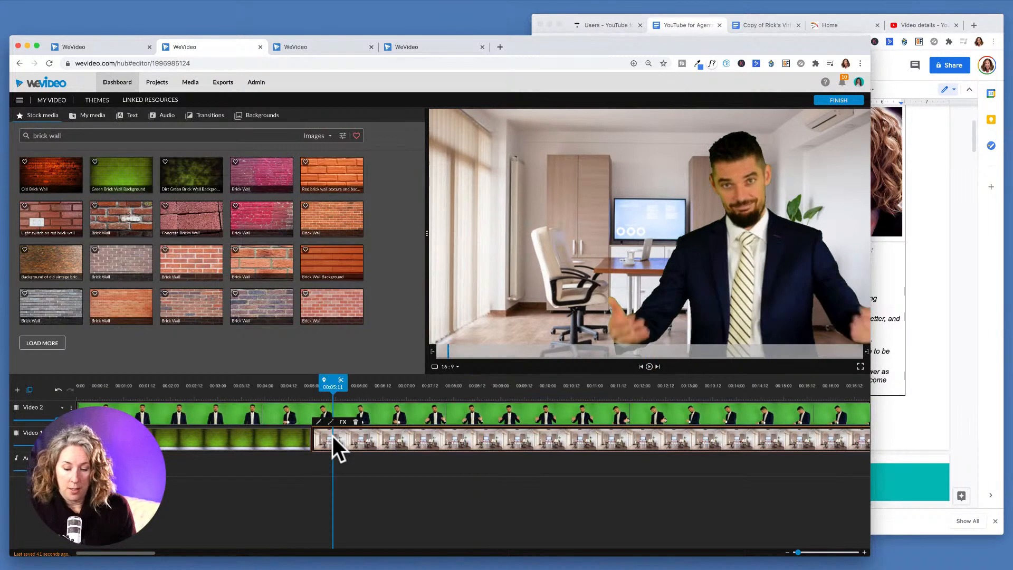
key("Delete")
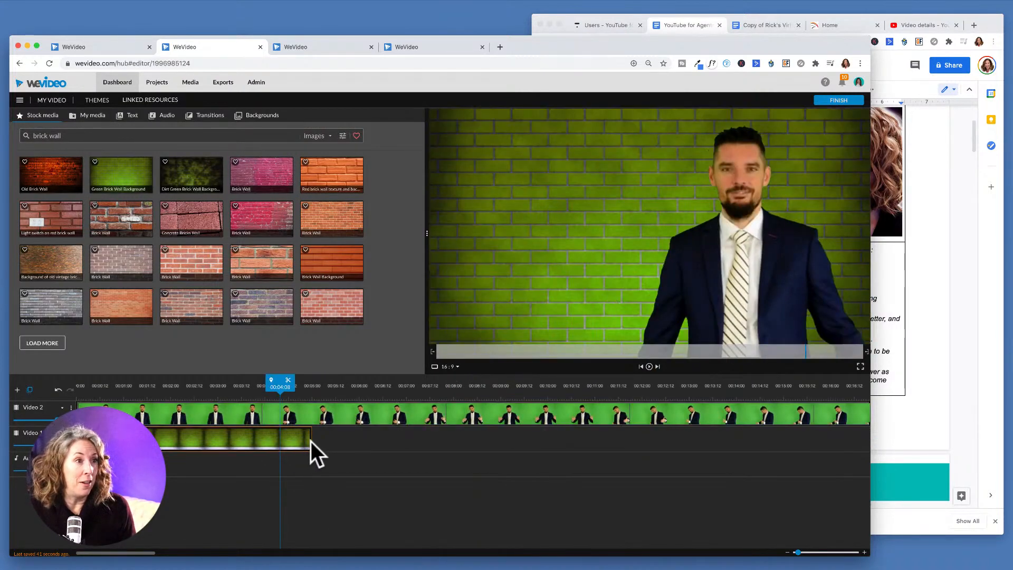
left_click_drag(310, 444, 549, 442)
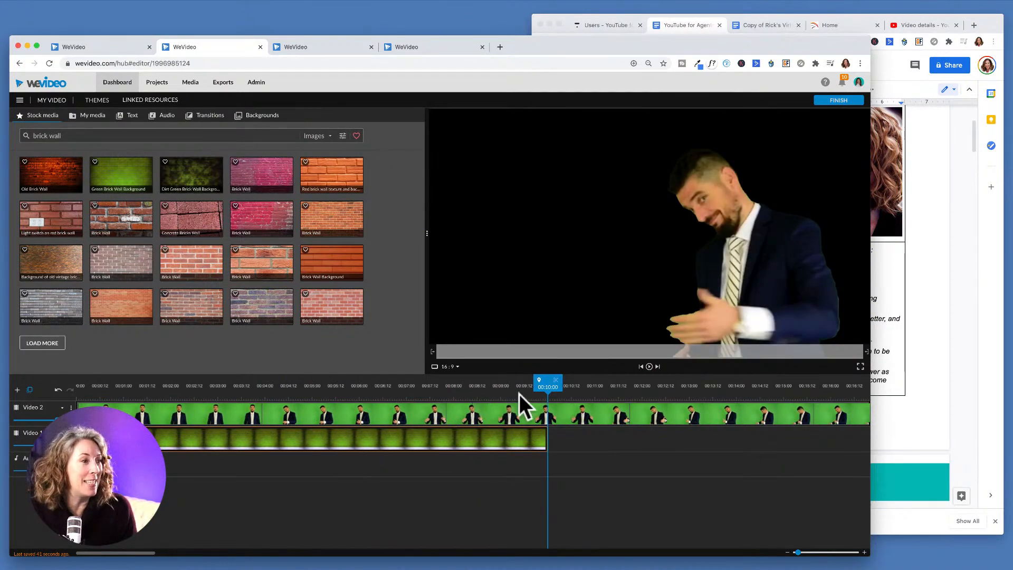
left_click_drag(545, 387, 429, 396)
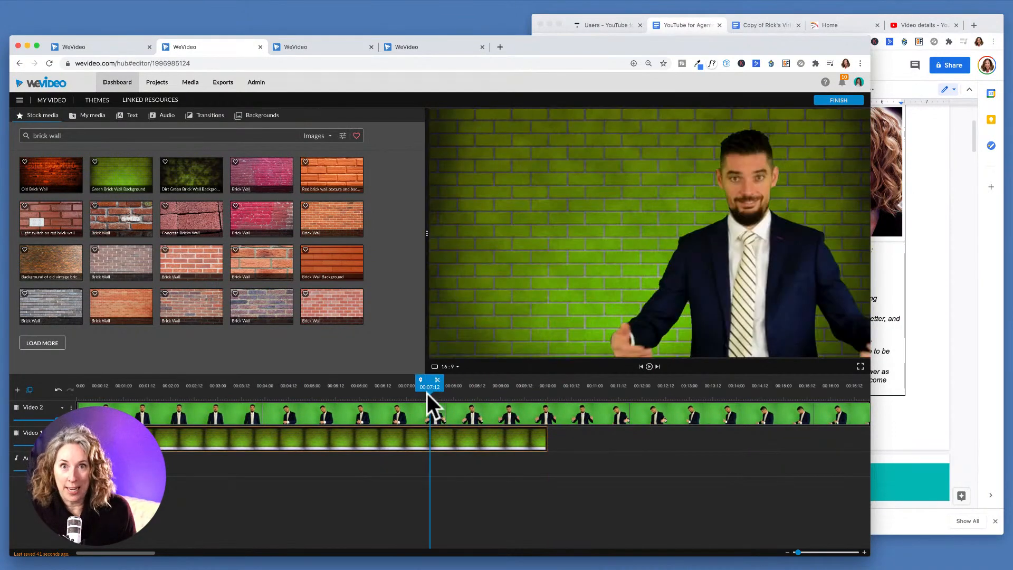
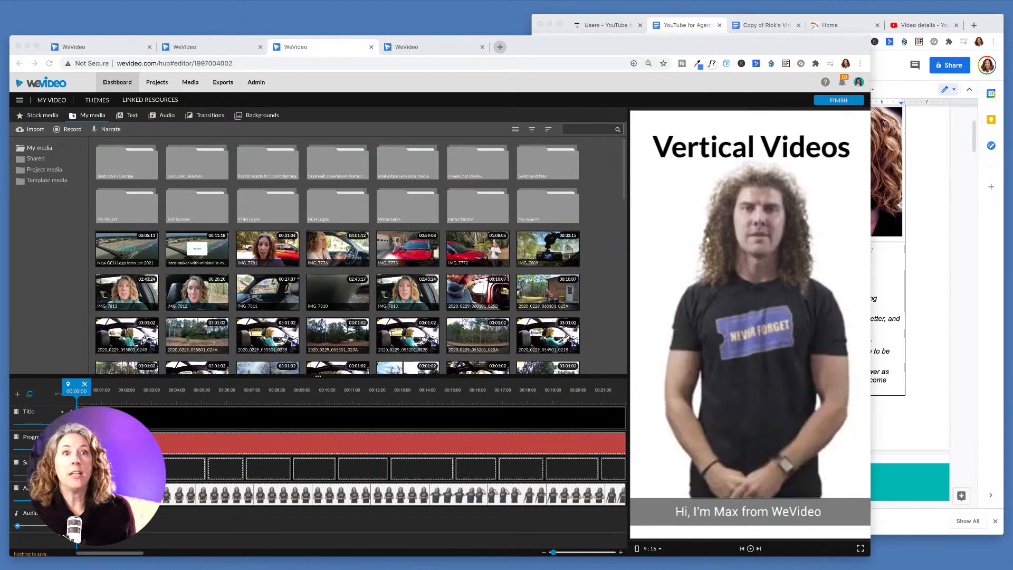
left_click(471, 64)
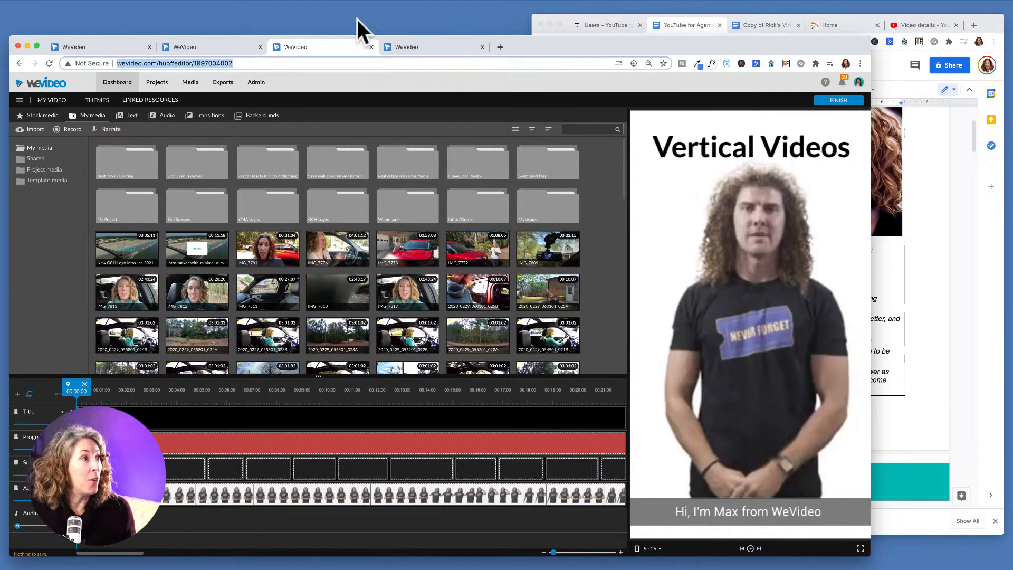
left_click_drag(543, 53, 677, 11)
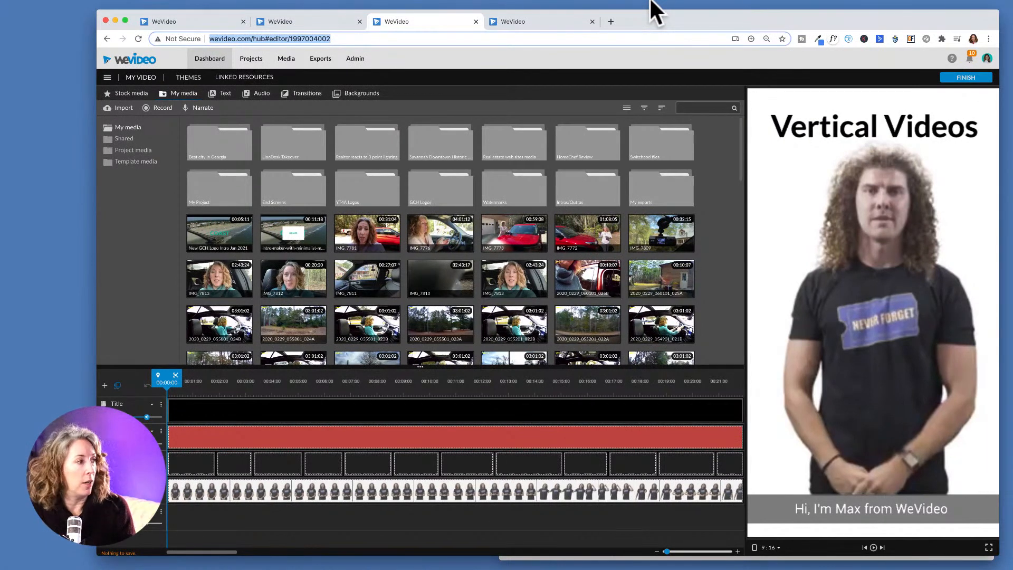
key("super+p")
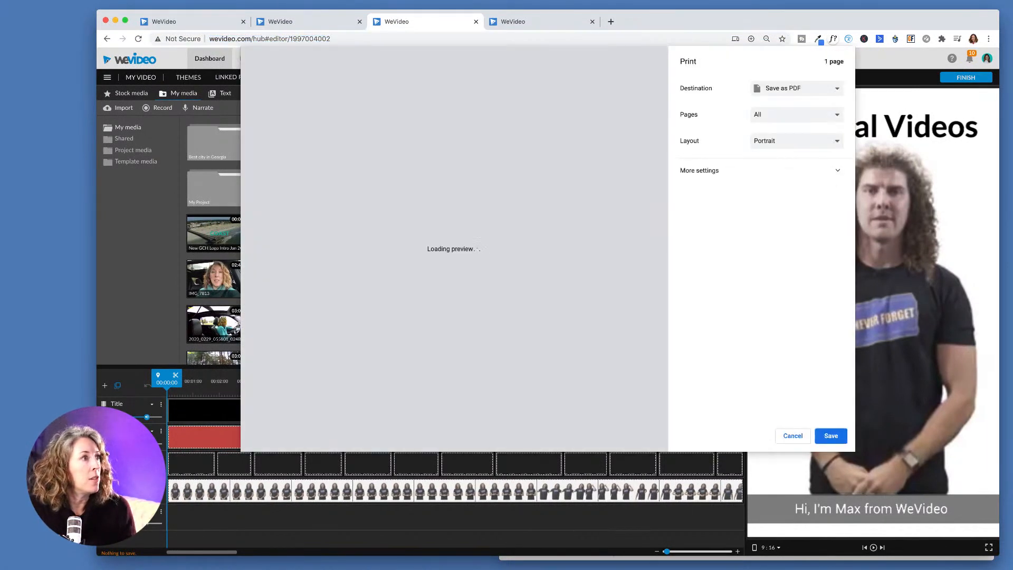
left_click(695, 34)
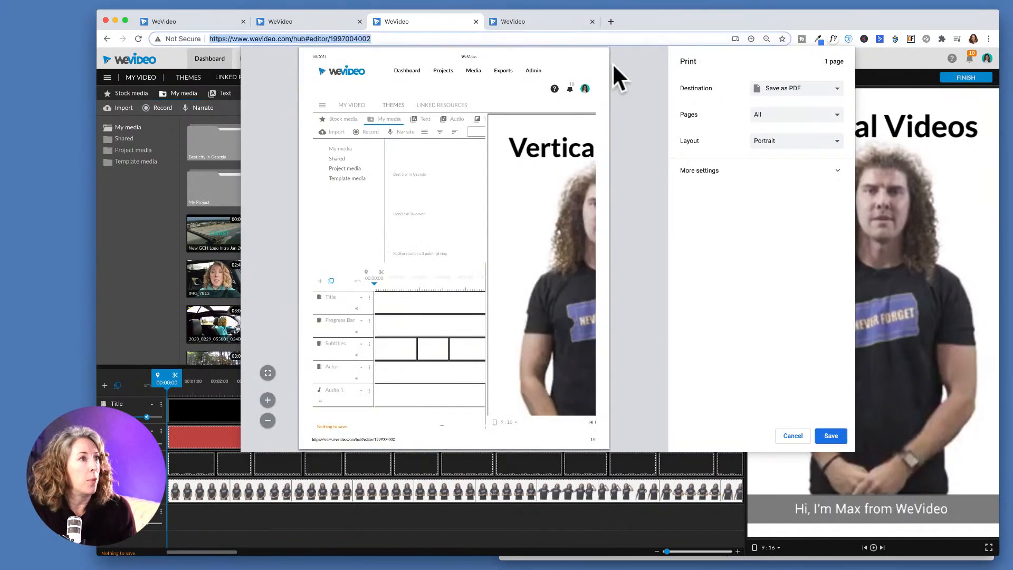
left_click_drag(679, 27, 583, 50)
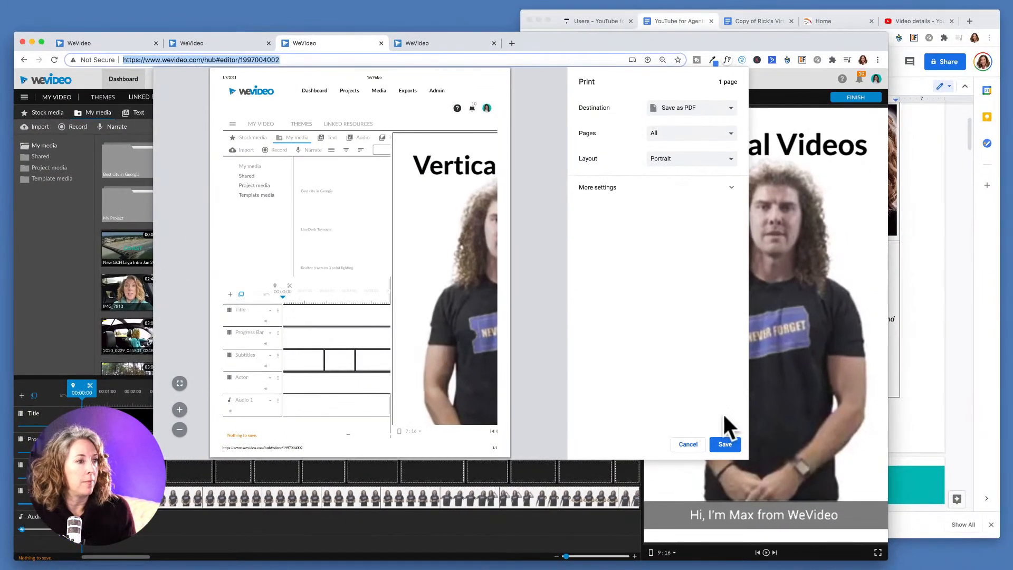
left_click(688, 444)
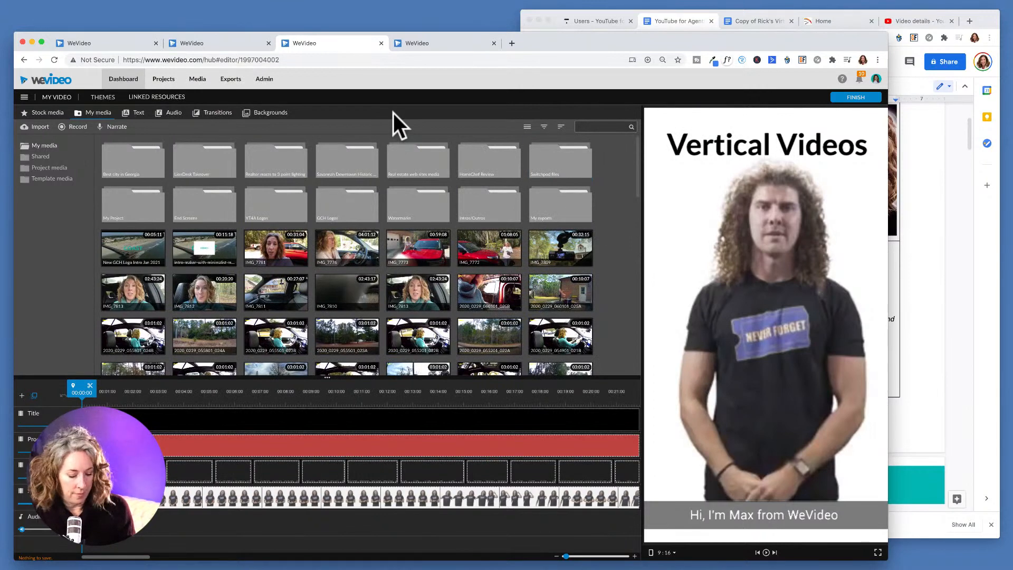
Enlarge the editor view and examine the vertical template's Actor, Subtitles, Progress Bar and Title tracks
key("super+equal")
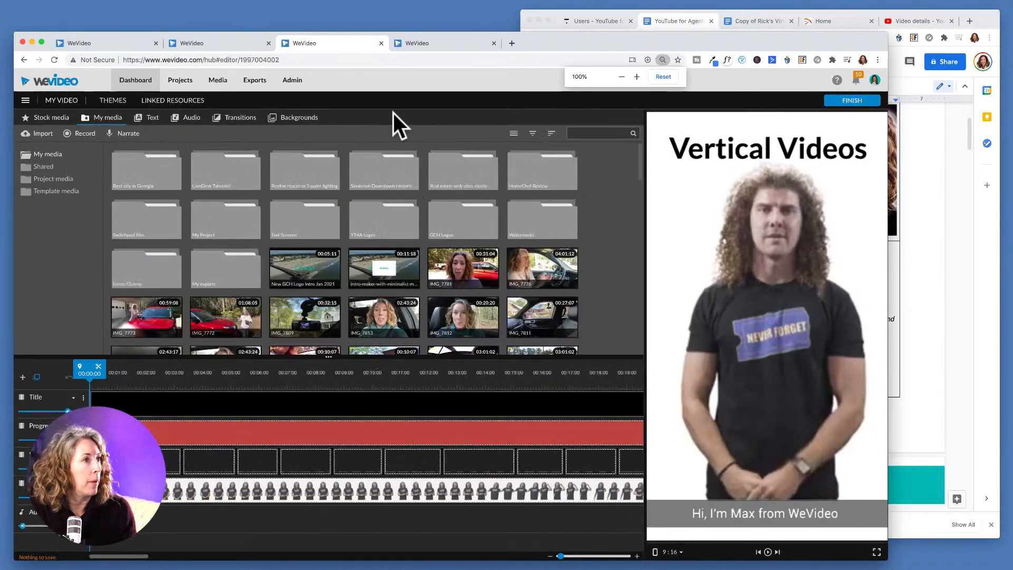
key("super+equal")
key("super+equal")
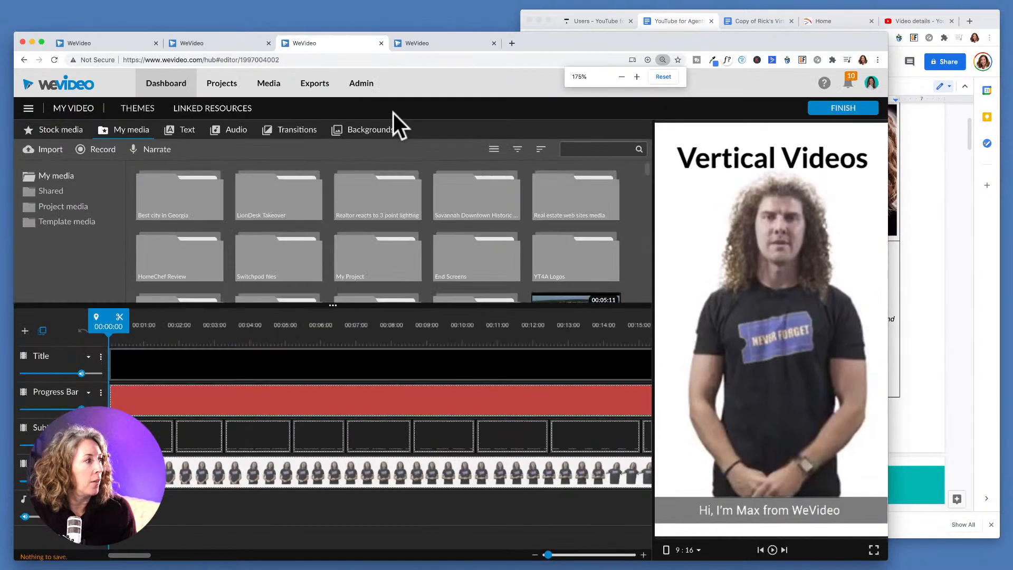
key("super+equal")
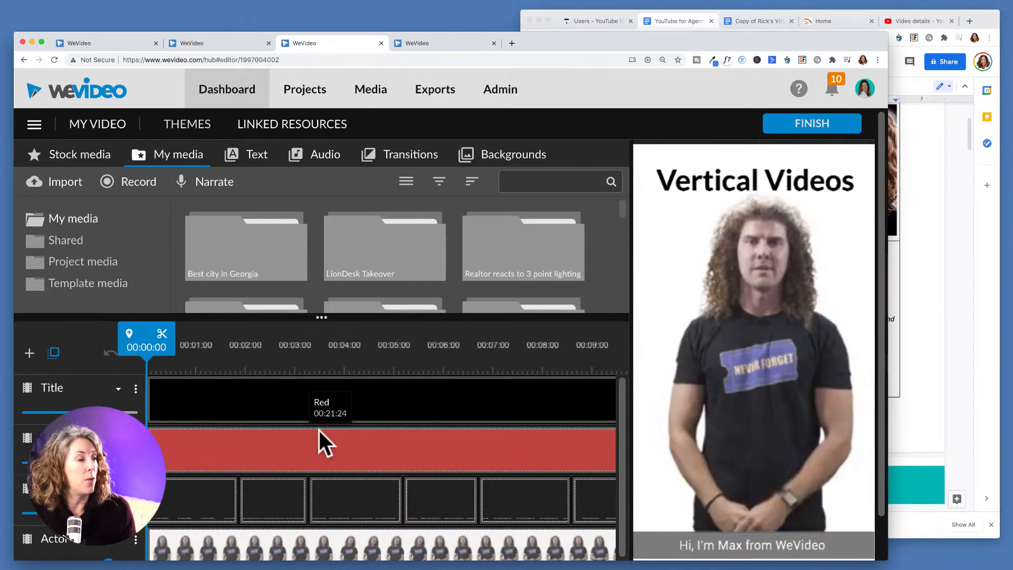
scroll(337, 384, "down", 2)
scroll(335, 387, "down", 2)
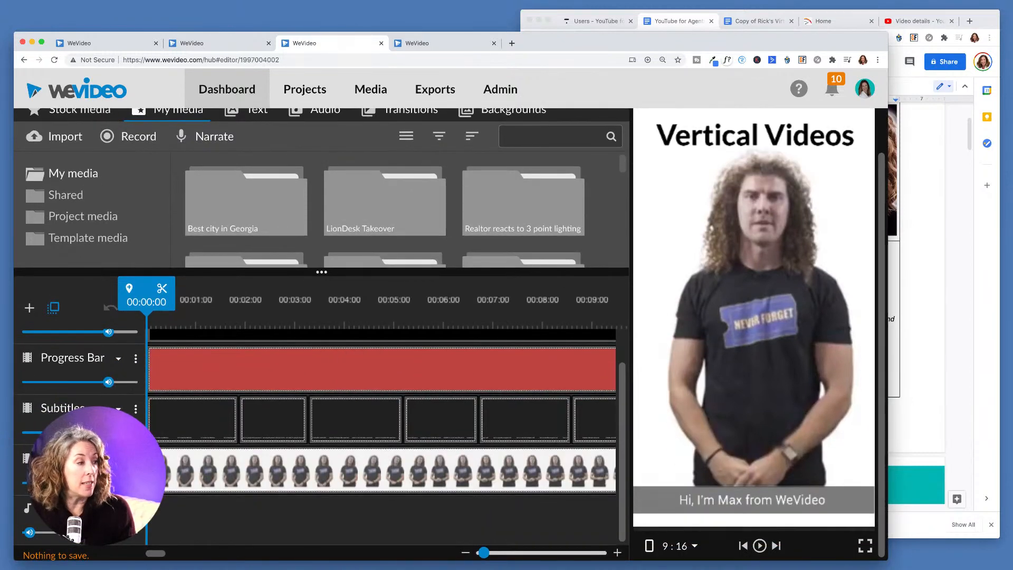
scroll(132, 539, "down", 1)
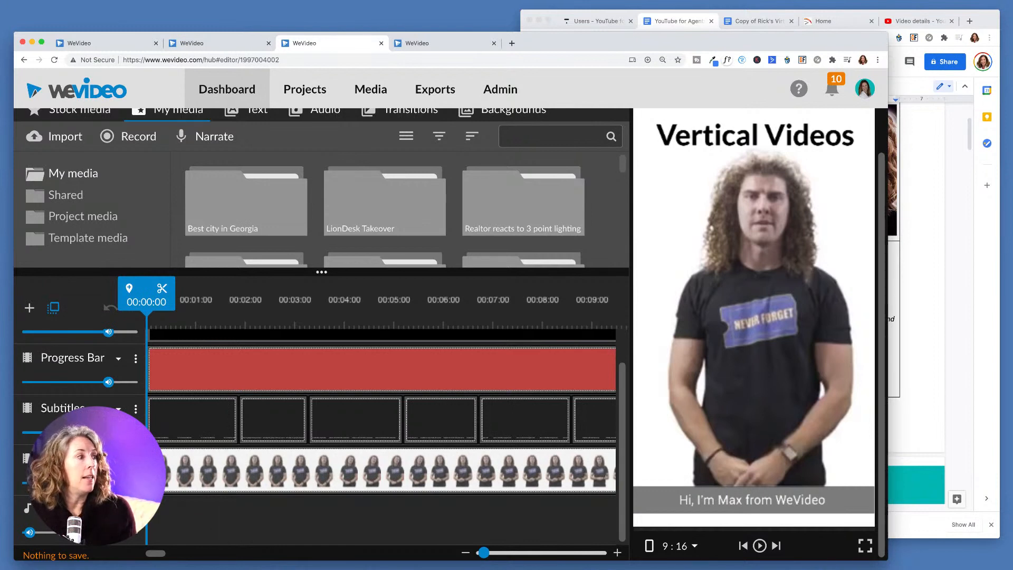
left_click(172, 467)
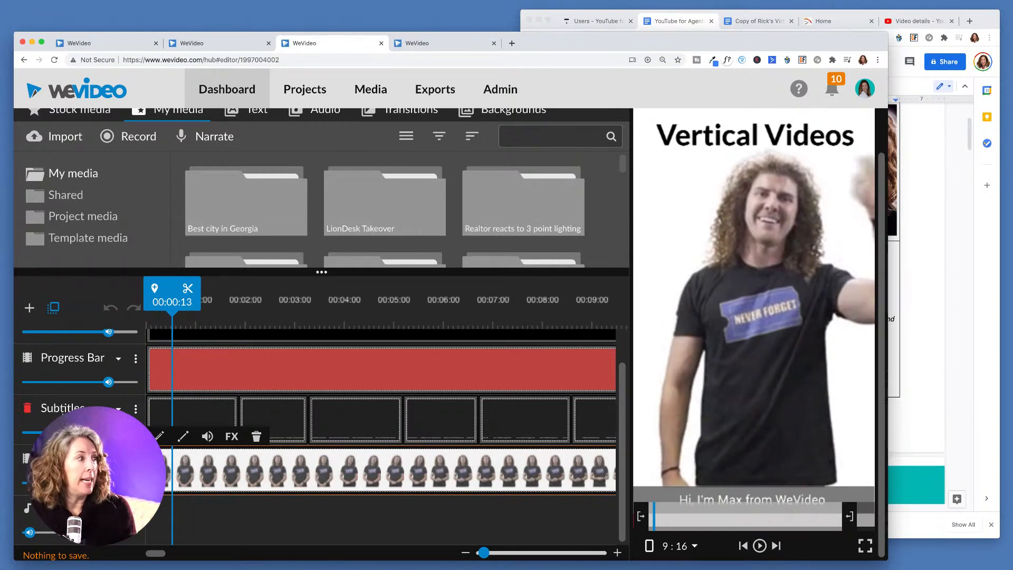
left_click(167, 417)
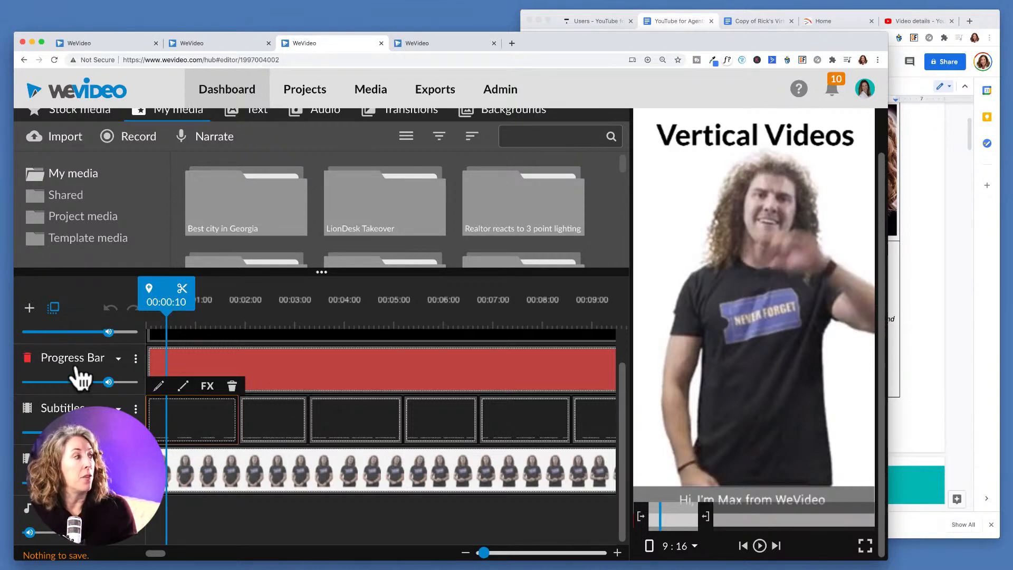
scroll(81, 370, "up", 1)
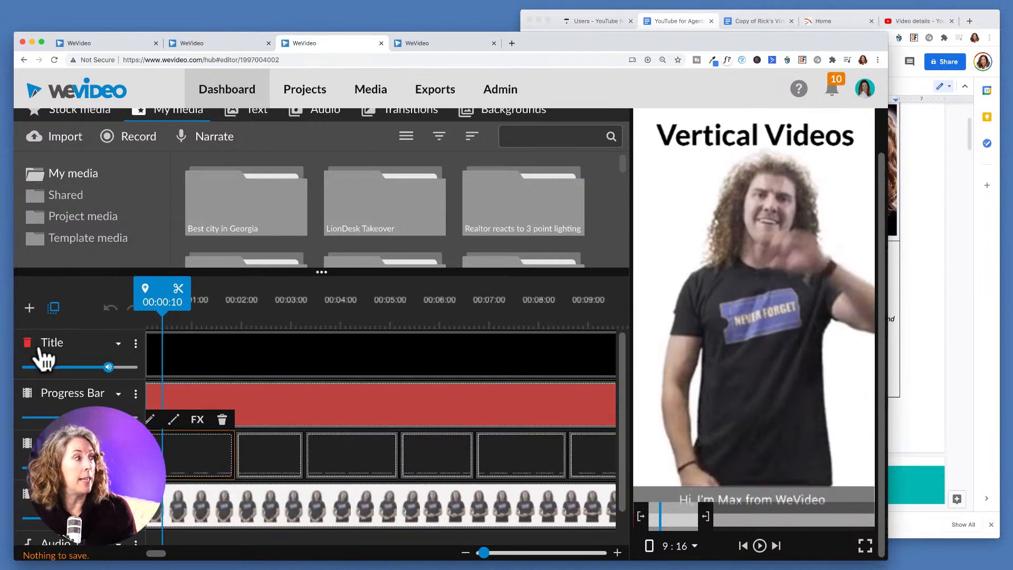
left_click(189, 353)
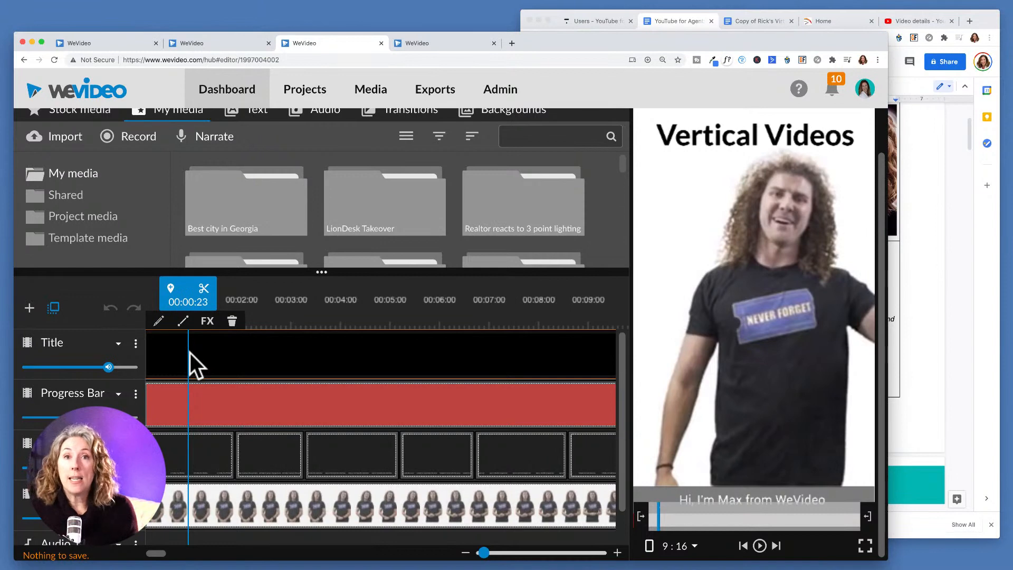
Add a Watermark track to the vertical template video
left_click(29, 308)
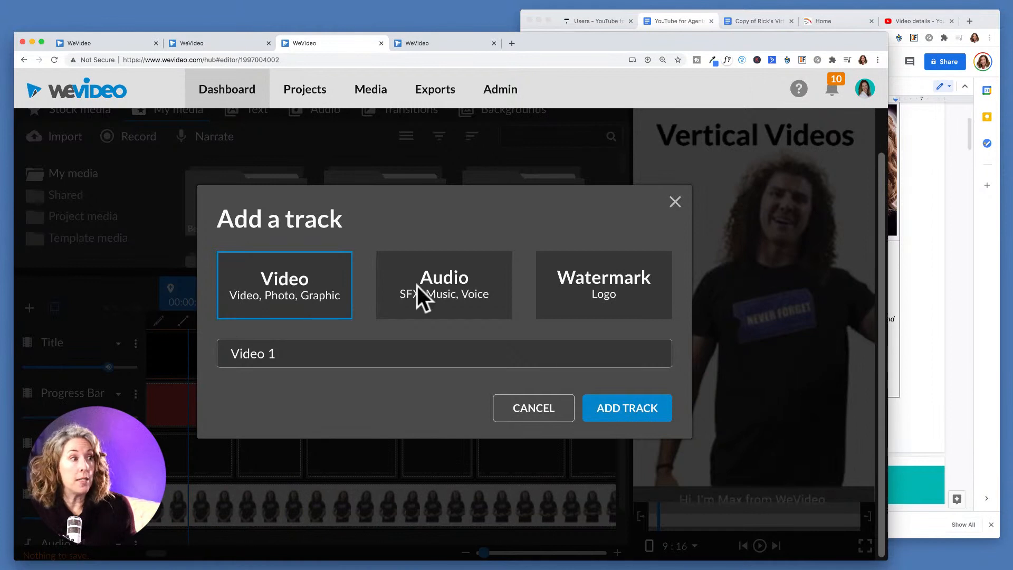
left_click(583, 292)
left_click(634, 417)
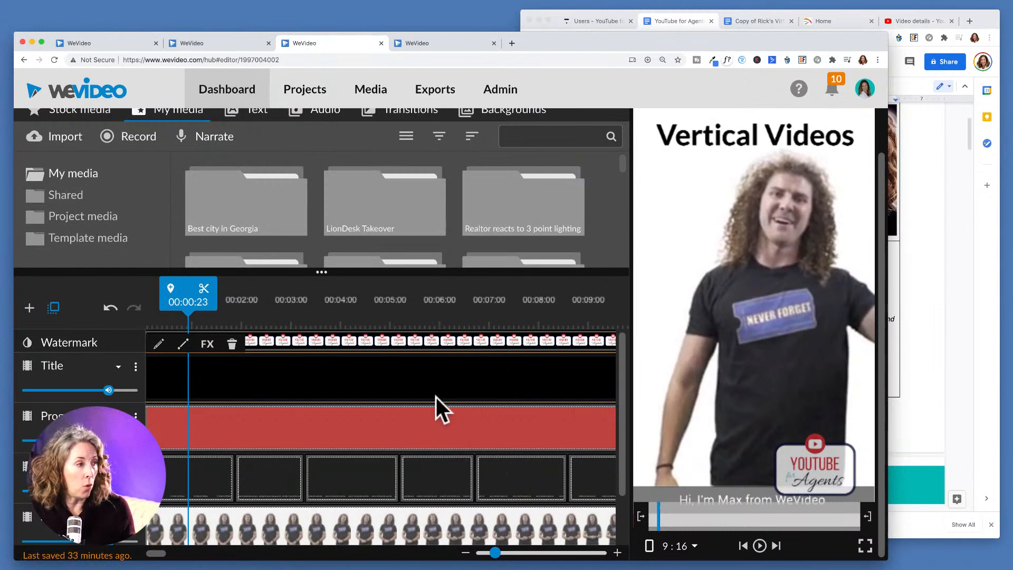
Place the watermark in the video's bottom-left corner, with opacity at about half and size at about 15 percent of its range
left_click(252, 341)
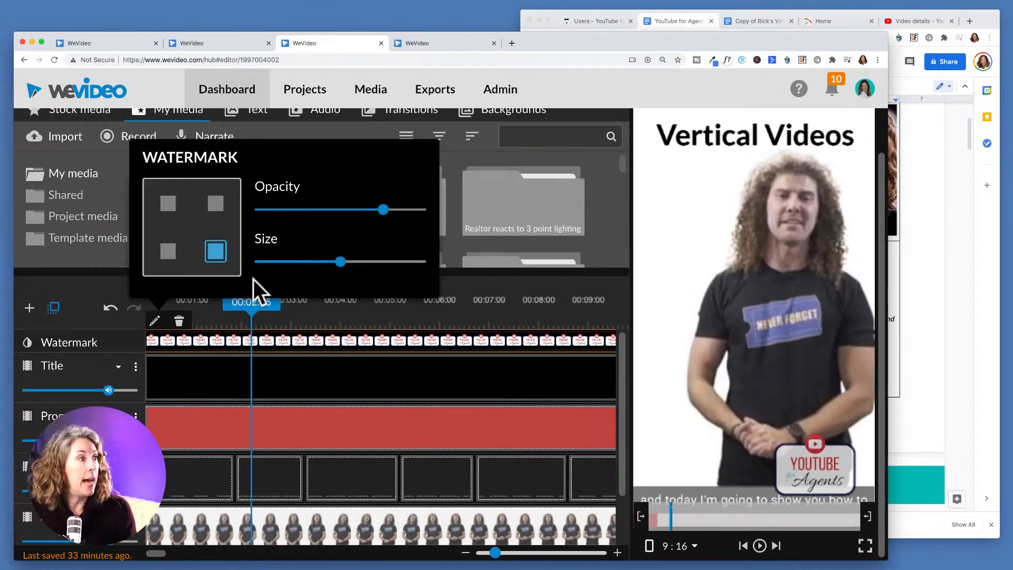
left_click(217, 205)
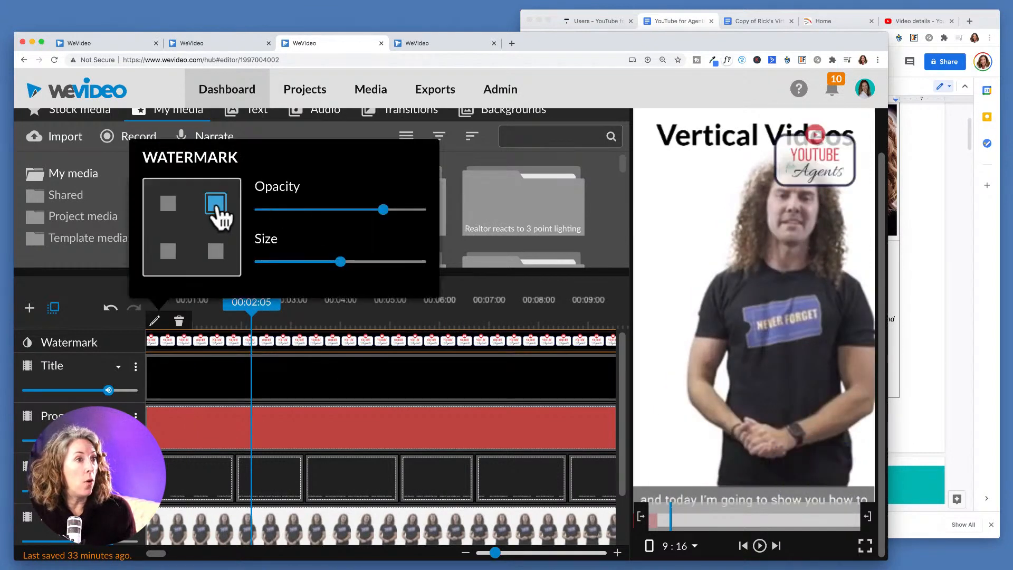
left_click_drag(382, 210, 338, 210)
left_click_drag(340, 261, 283, 262)
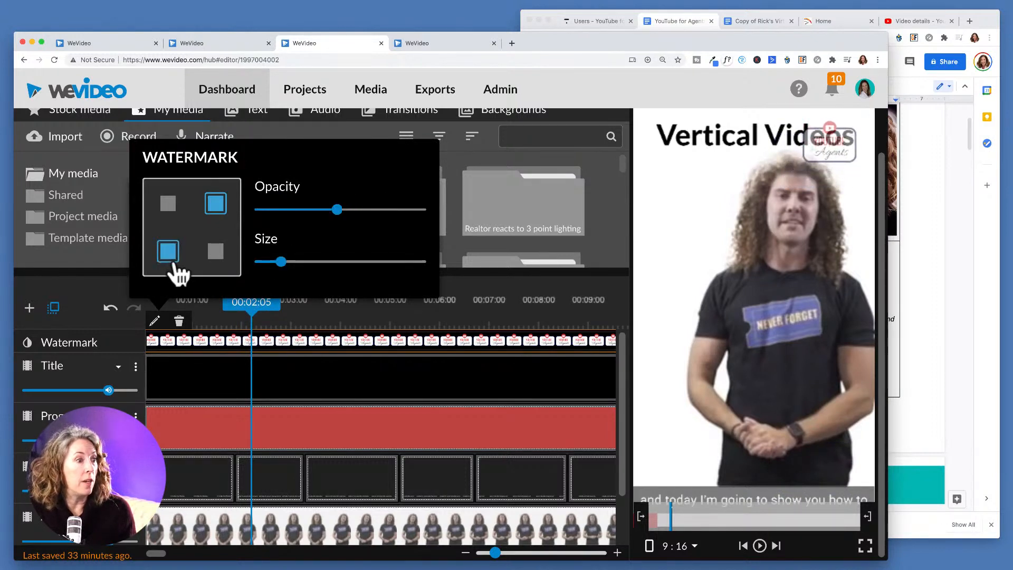
left_click(168, 251)
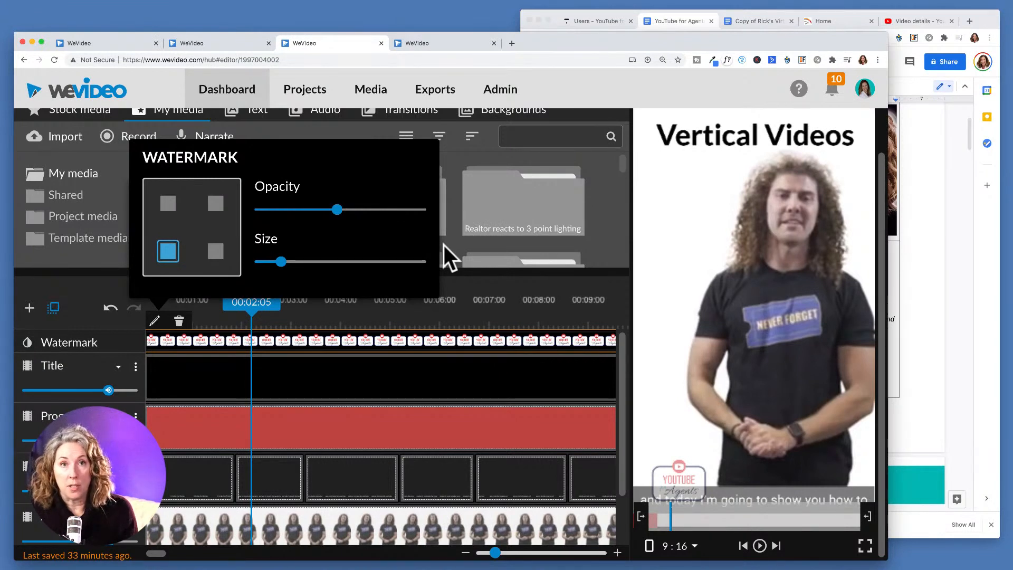
left_click(474, 162)
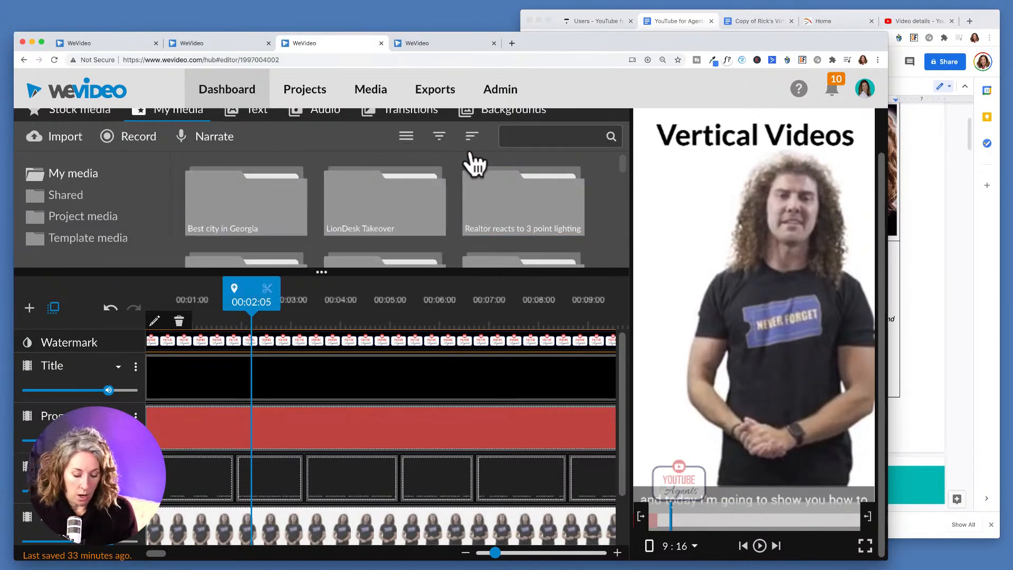
Return the page zoom to 100%, save the watermarked video while starting a new edit, and back out of the format choice
key("super+minus")
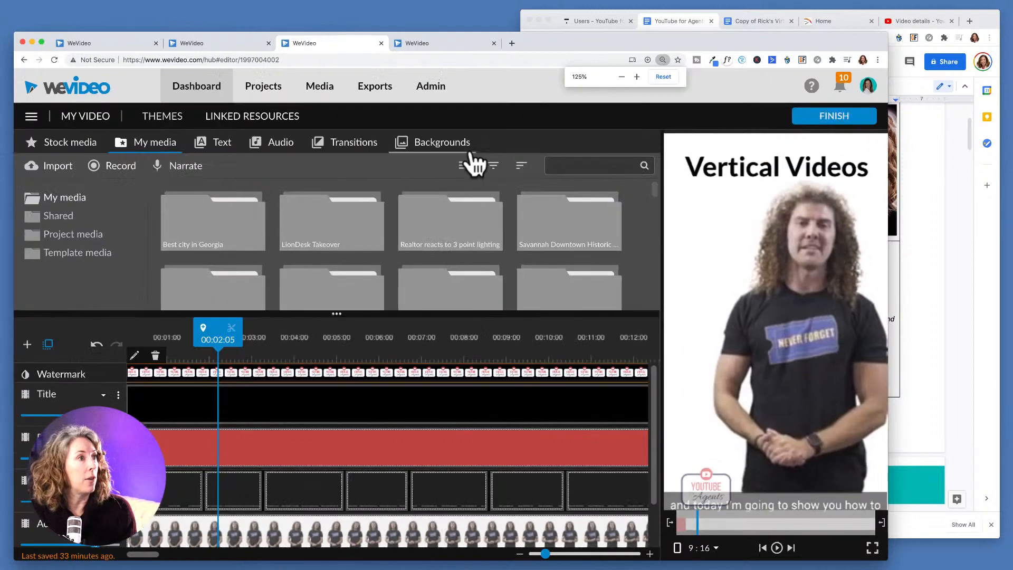
key("super+minus")
key("super+minus")
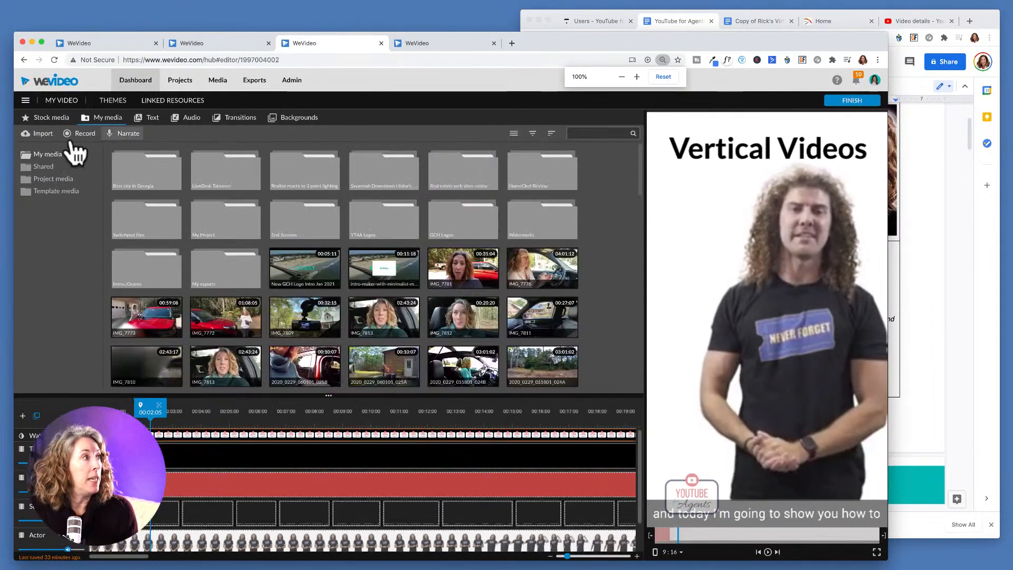
left_click(25, 100)
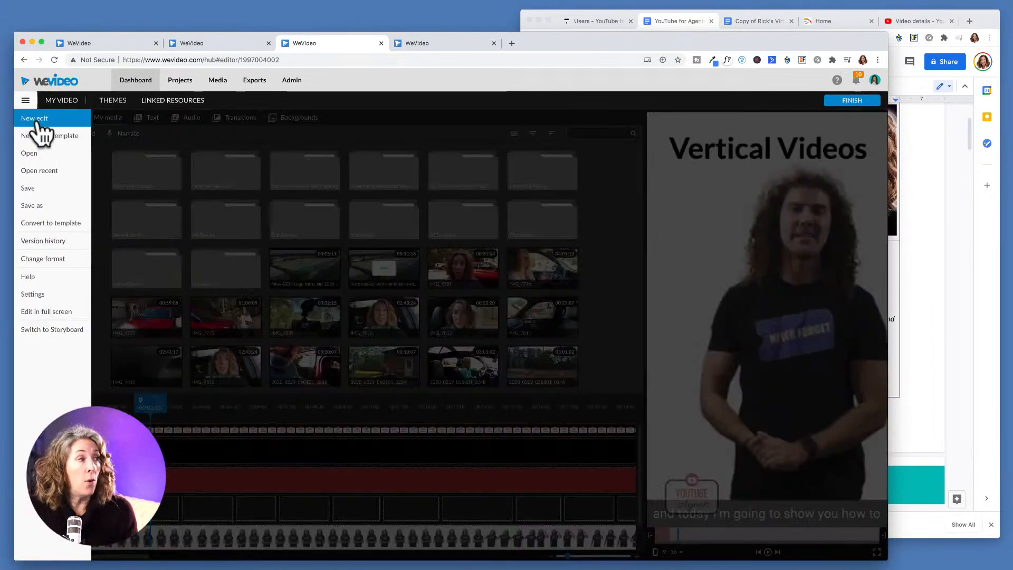
left_click(34, 119)
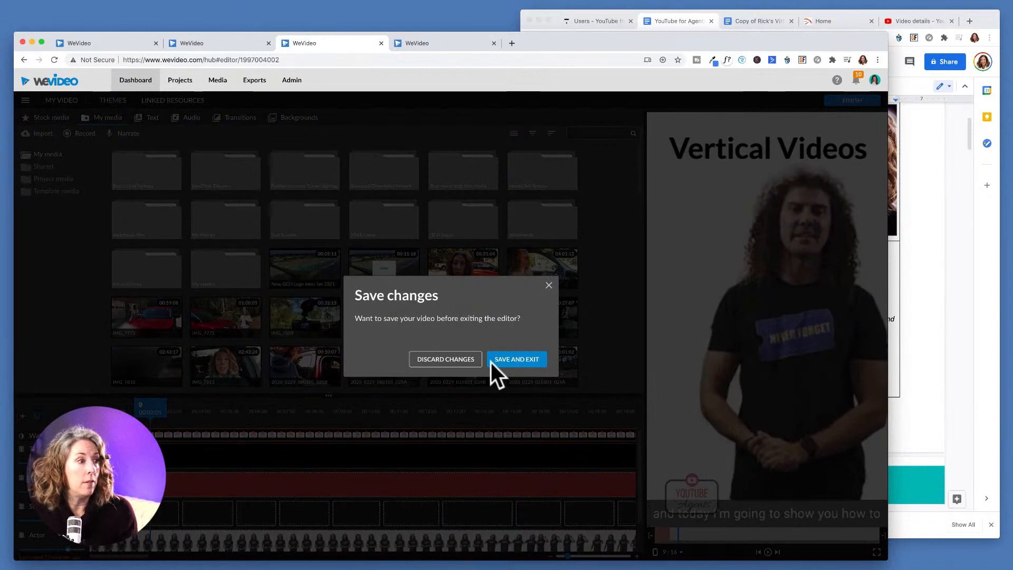
left_click(490, 360)
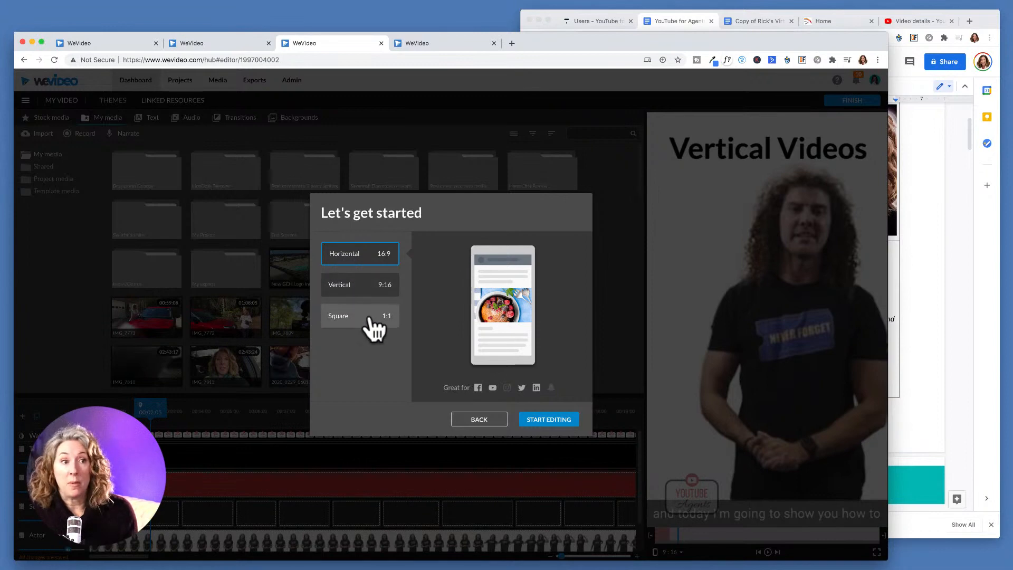
left_click(479, 419)
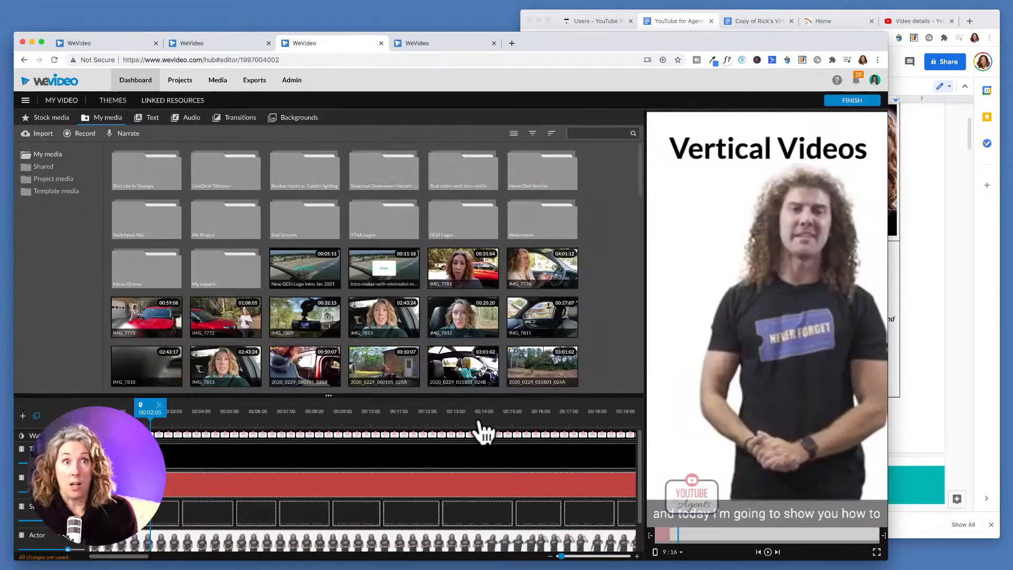
Switch to the green brick wall project and make a copy of it in the Square 1:1 format
left_click(210, 42)
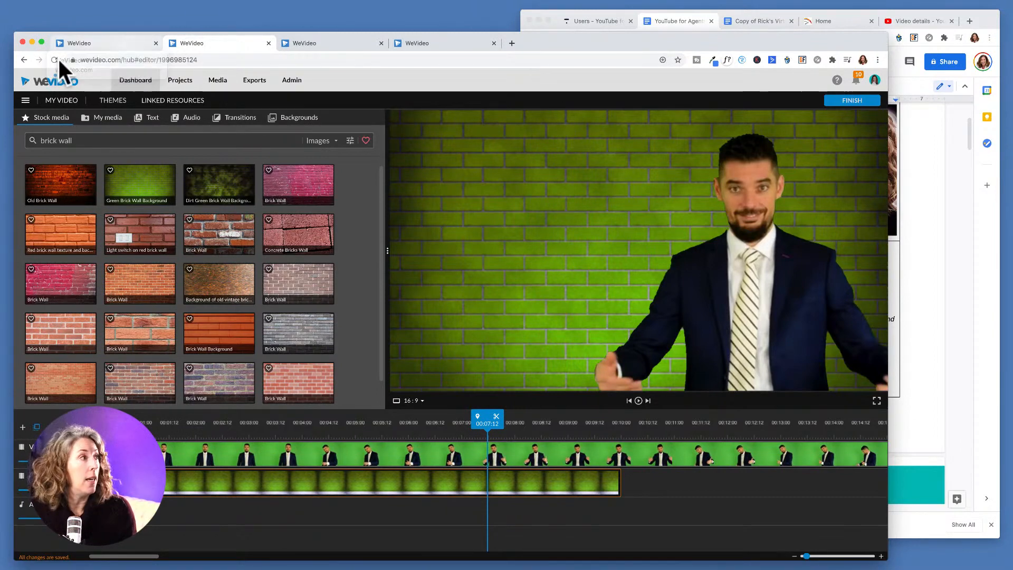
left_click(24, 101)
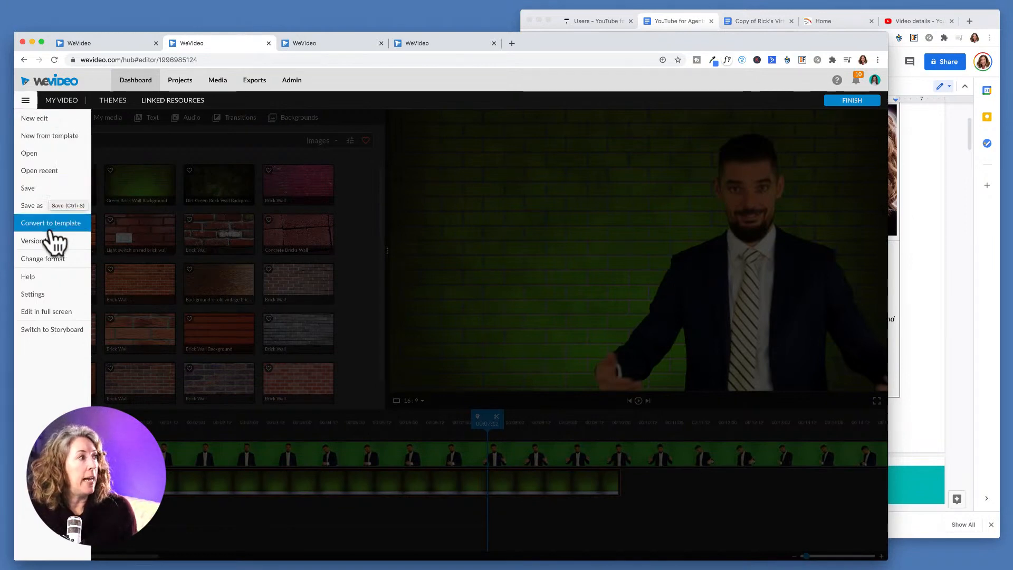
left_click(52, 260)
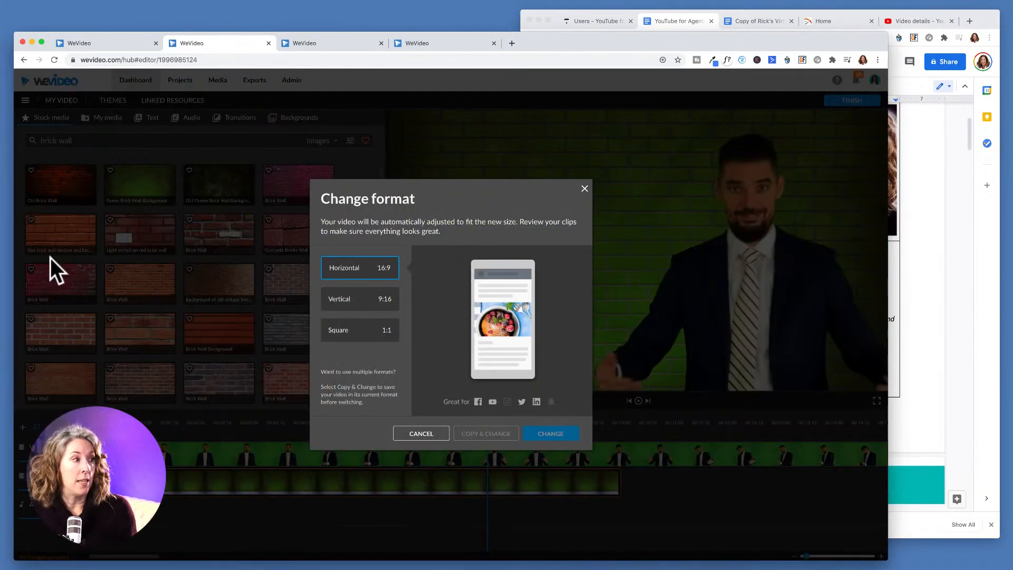
left_click(342, 331)
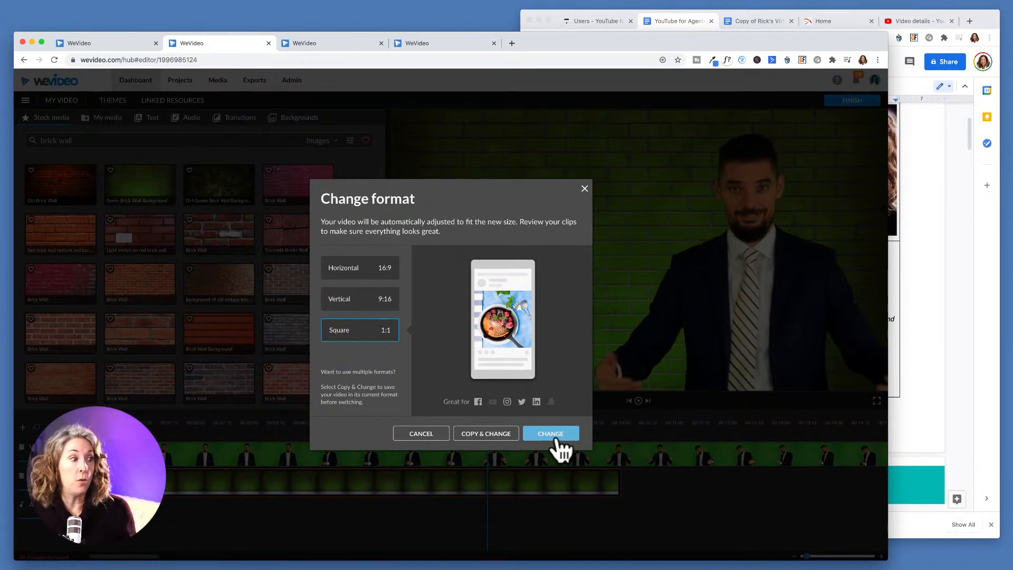
left_click(494, 442)
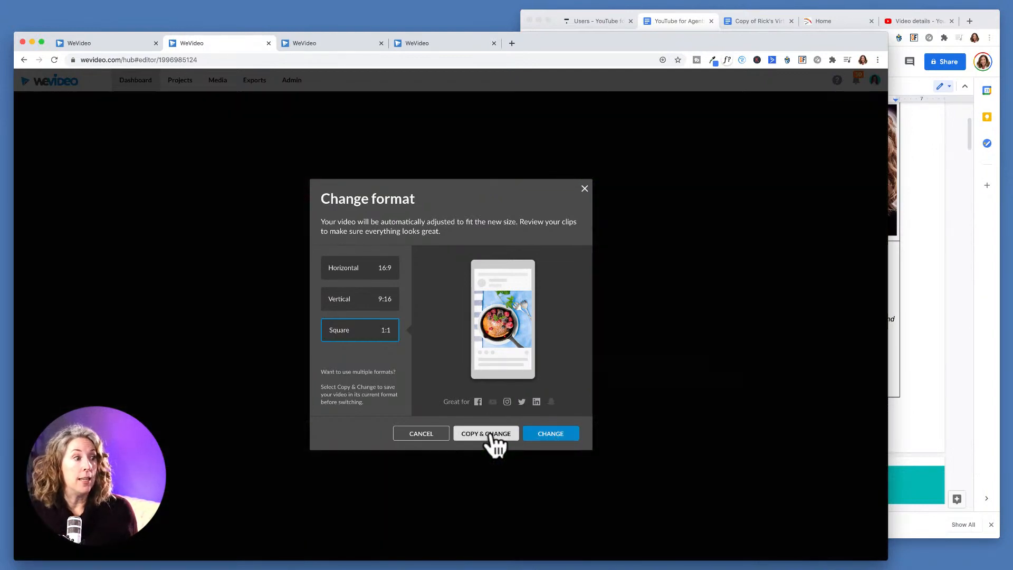
left_click(544, 438)
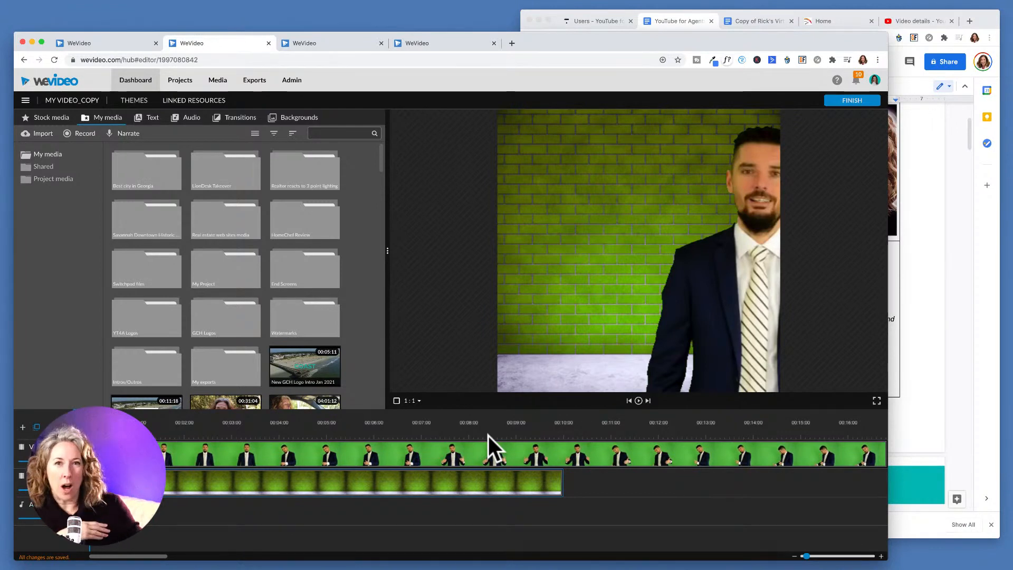
Move the green-screen businessman clip left in the square copy so he sits nearer the frame's centre, and save the clip changes
double_click(270, 455)
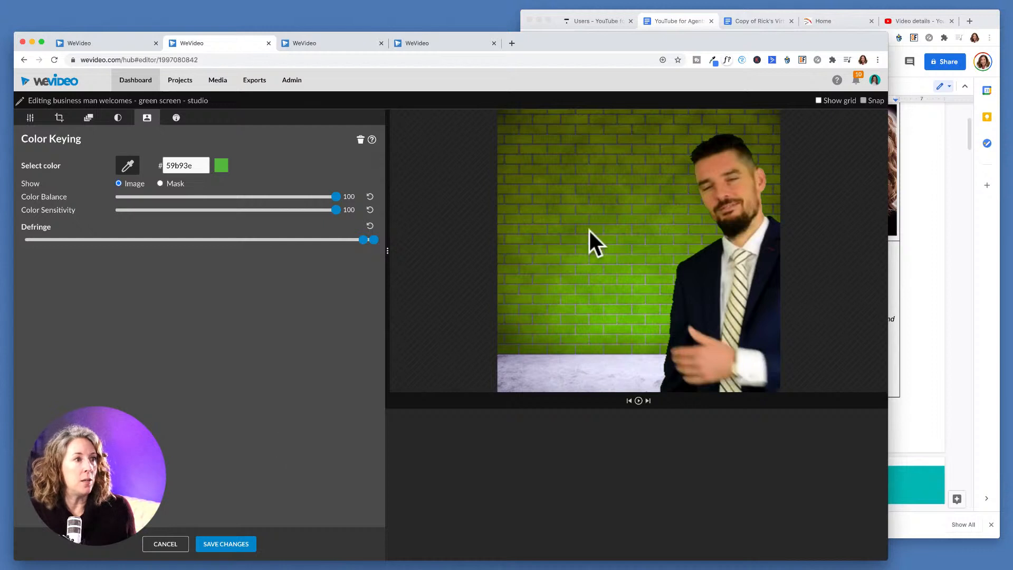
left_click(30, 118)
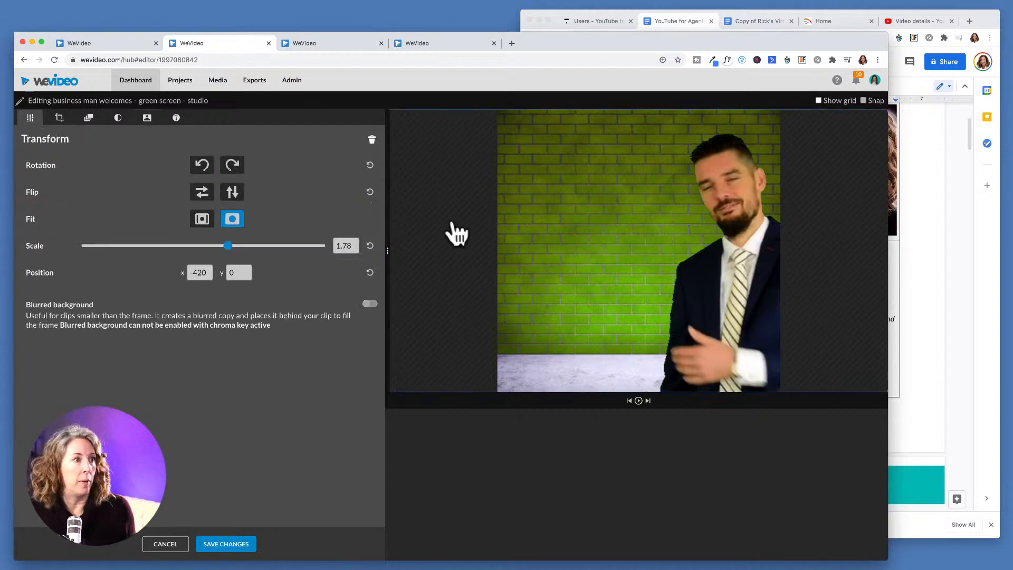
left_click_drag(694, 255, 616, 261)
left_click(254, 545)
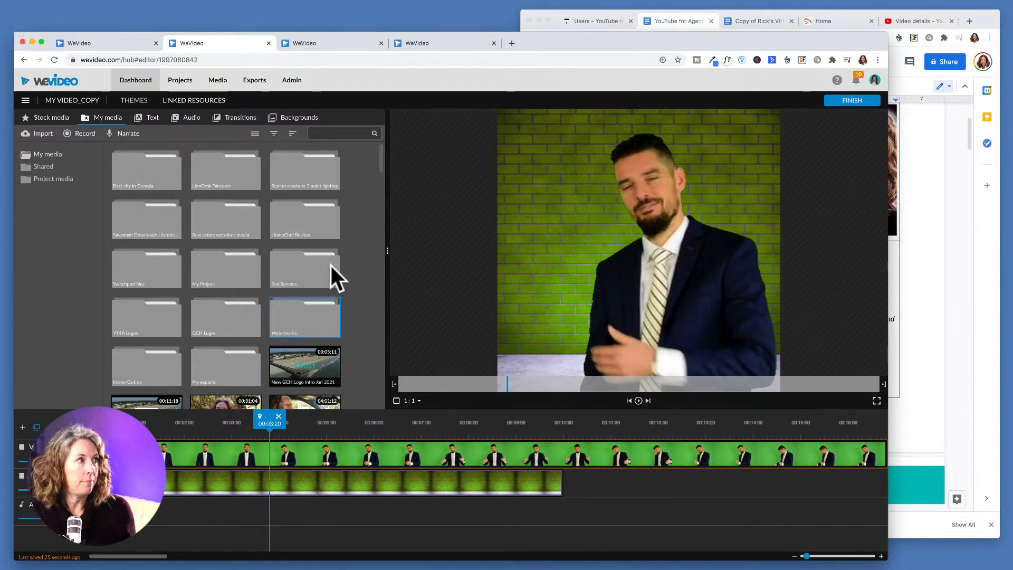
Try to open sagis.org in a new browser tab
left_click(434, 42)
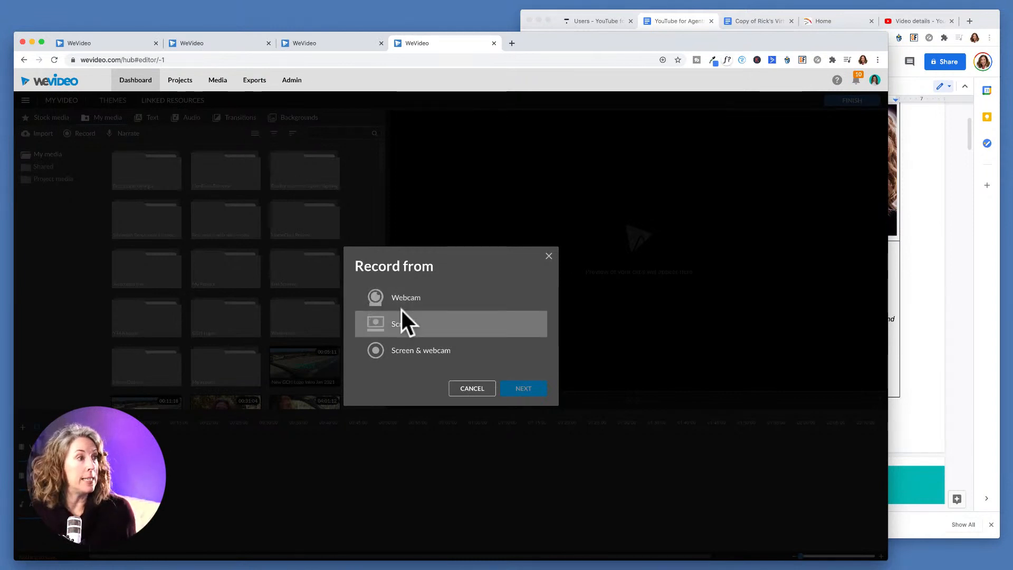
left_click(511, 43)
type("sagis")
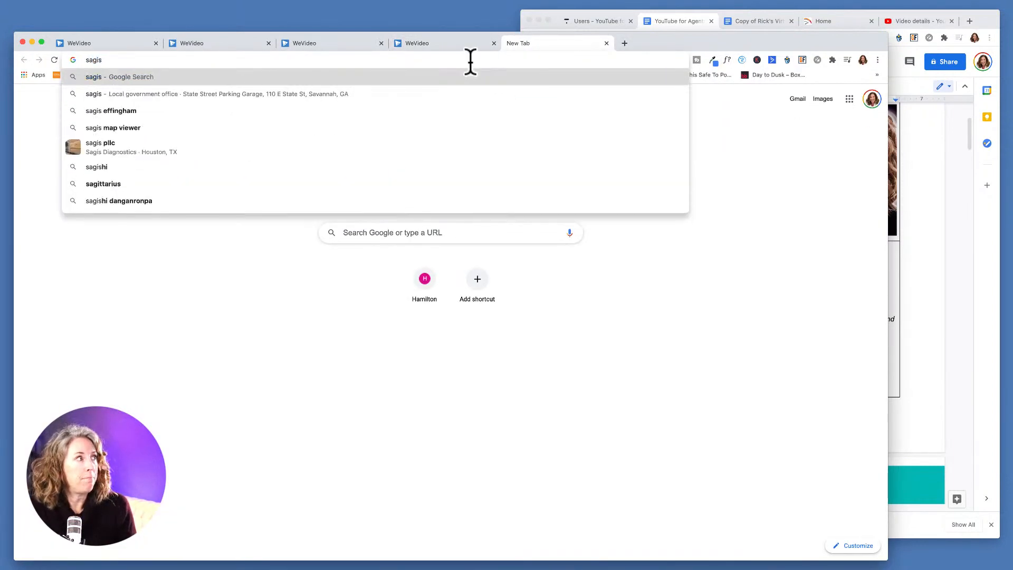
type(".org")
key("Return")
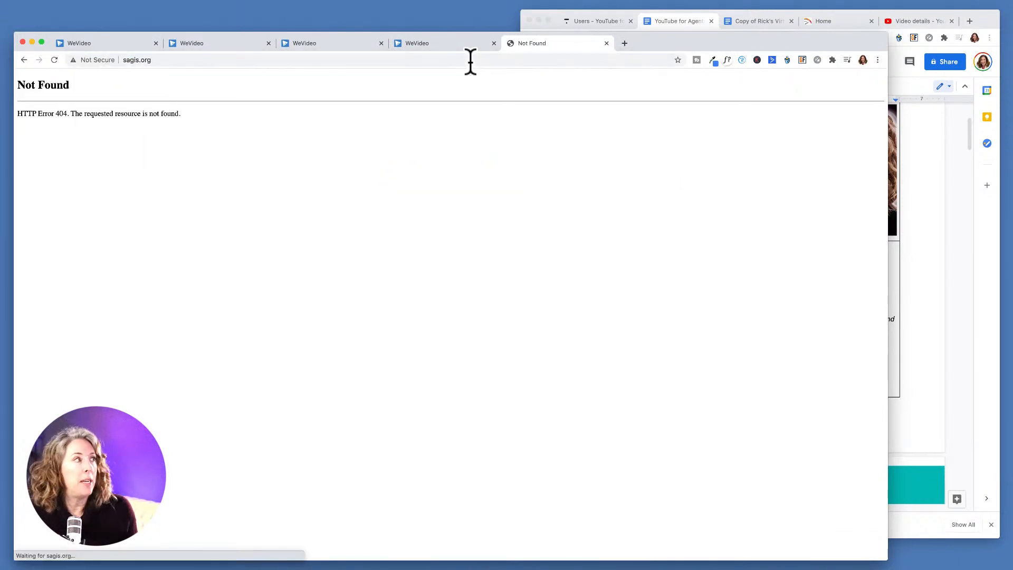
Search the web for "sagis savannah" and open the Savannah Area GIS home page from the results
left_click(357, 60)
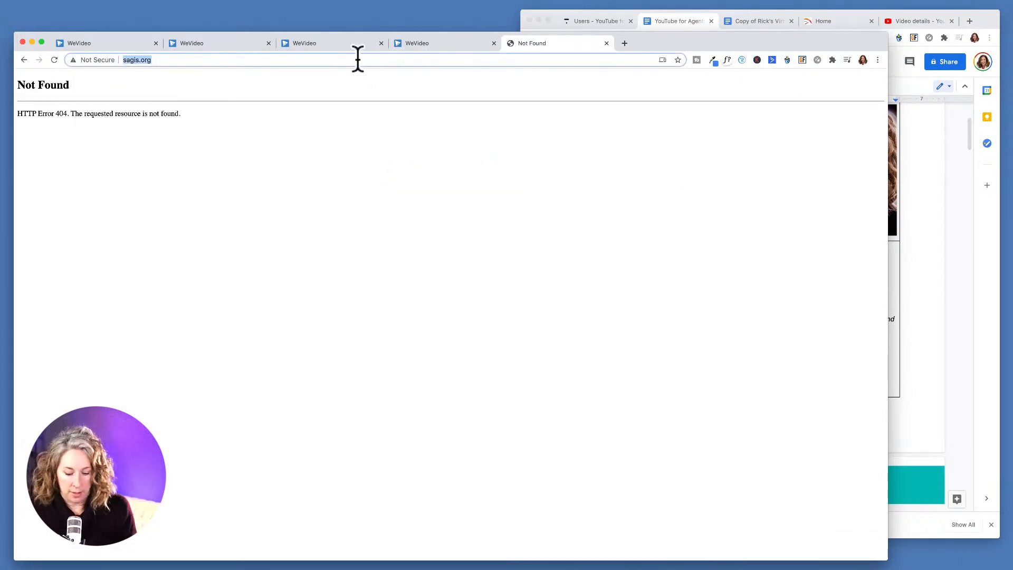
type("sagis ")
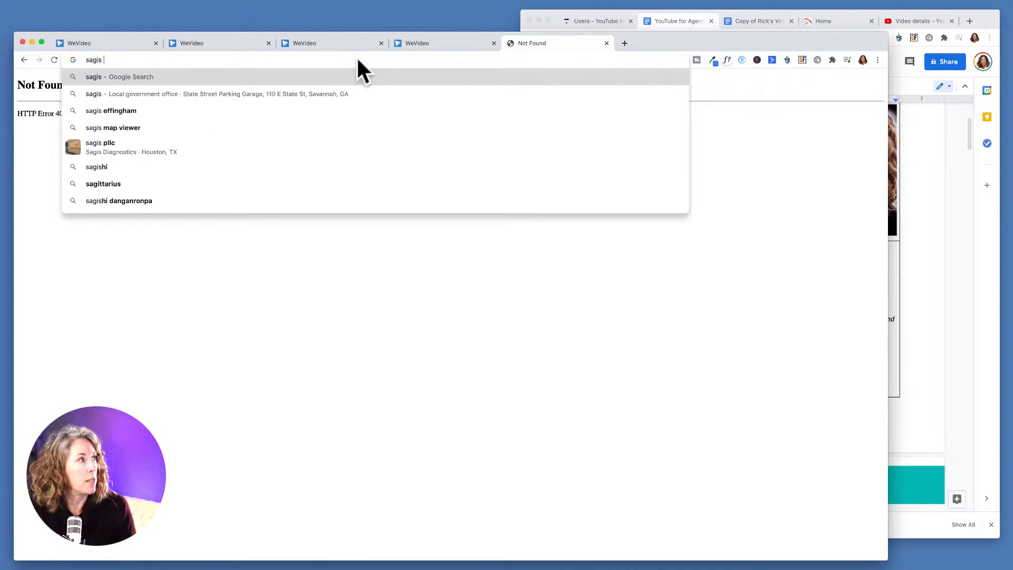
type("savann")
key("Return")
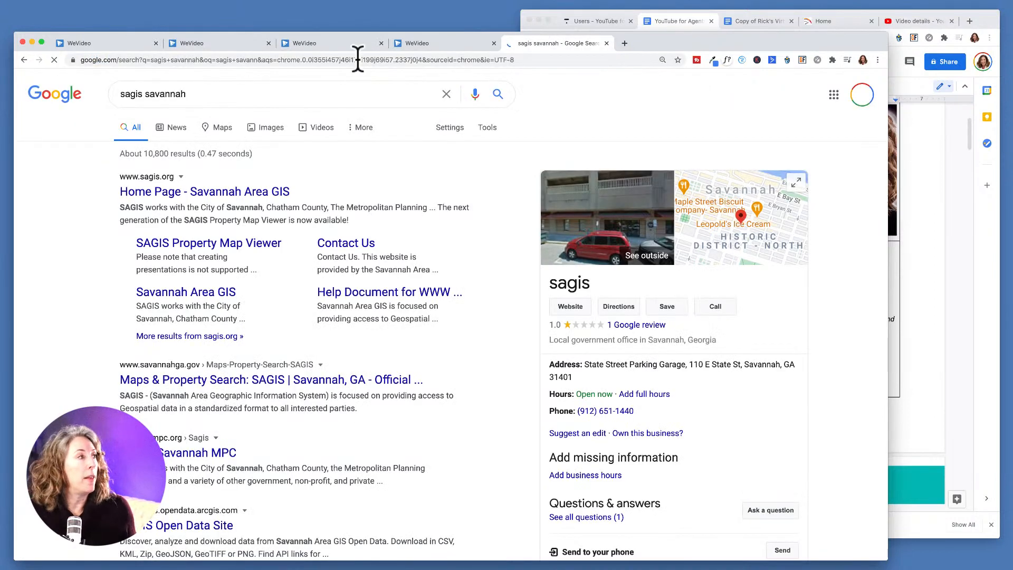
left_click(200, 197)
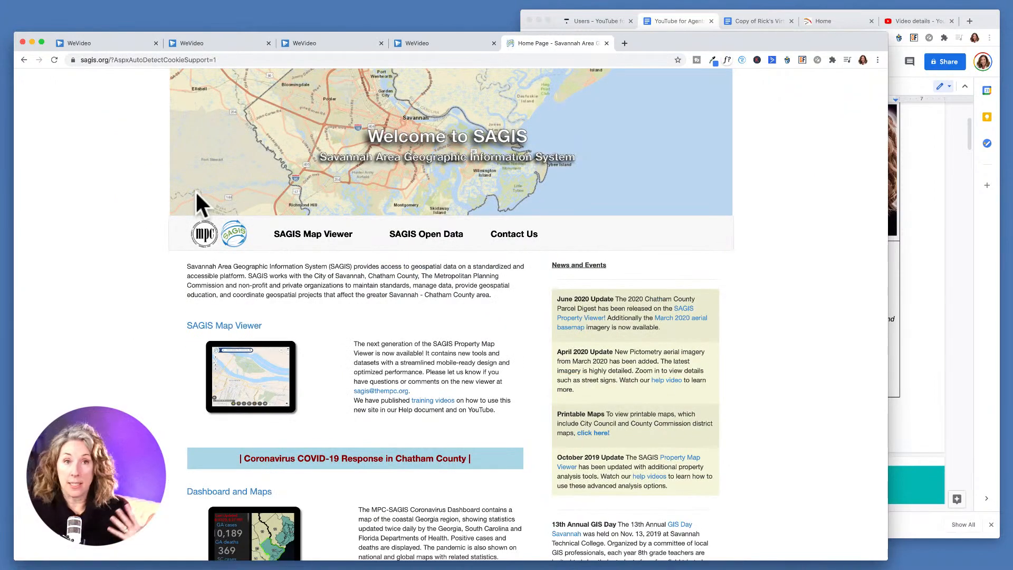
Open the Find my Floodzone in Chatham County viewer listed among the additional SAGIS map viewers
scroll(354, 214, "down", 5)
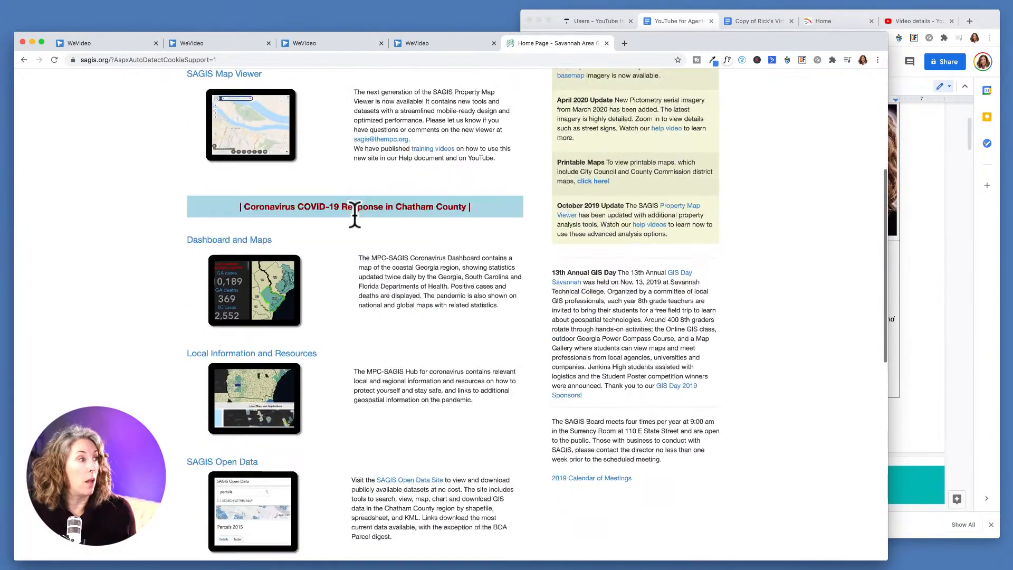
scroll(355, 216, "down", 7)
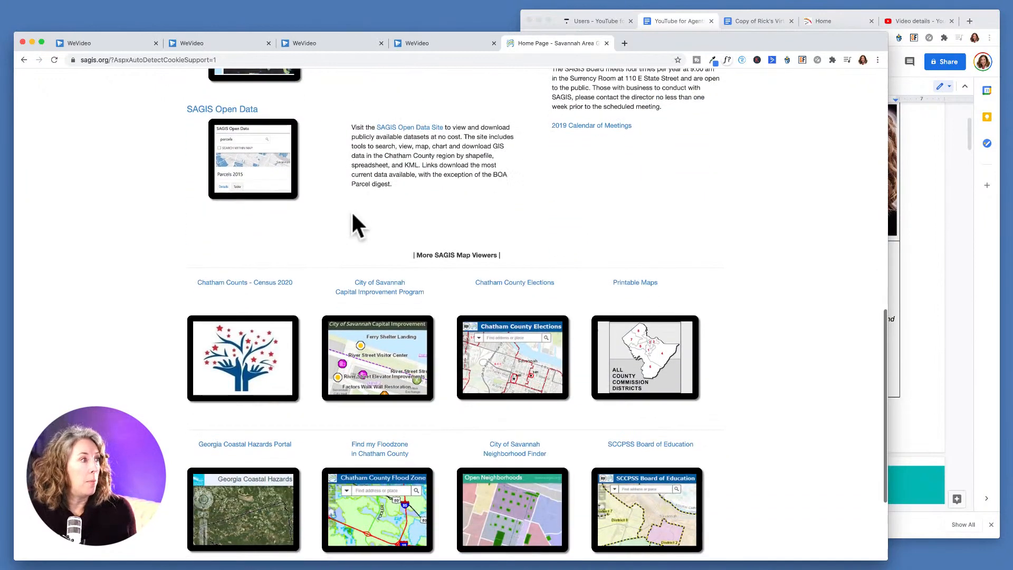
scroll(352, 213, "down", 2)
scroll(349, 230, "down", 1)
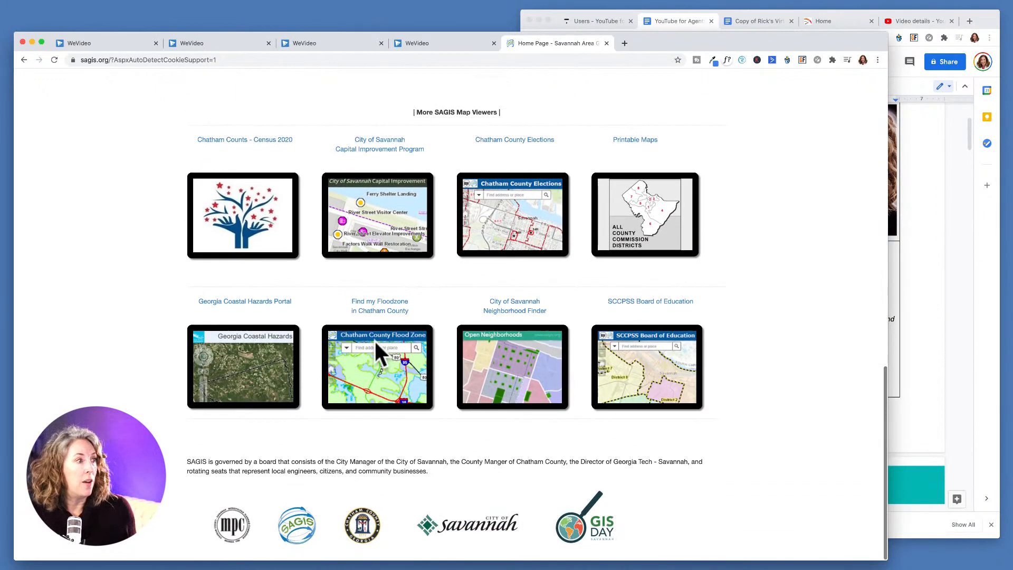
left_click(375, 343)
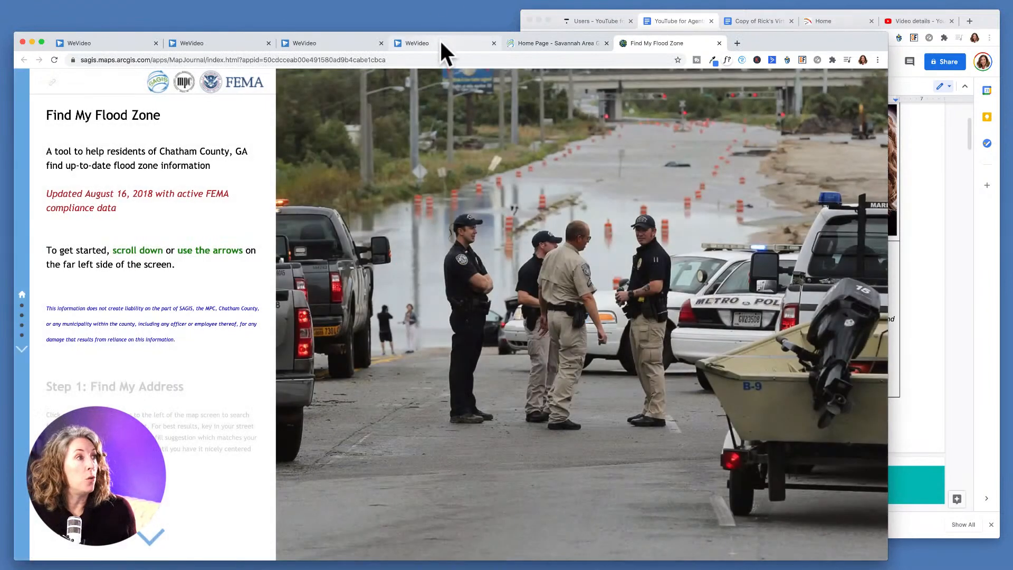
Return to the WeVideo recording setup, choose Screen & webcam, check the available microphones, and proceed to choosing what to share
left_click(439, 41)
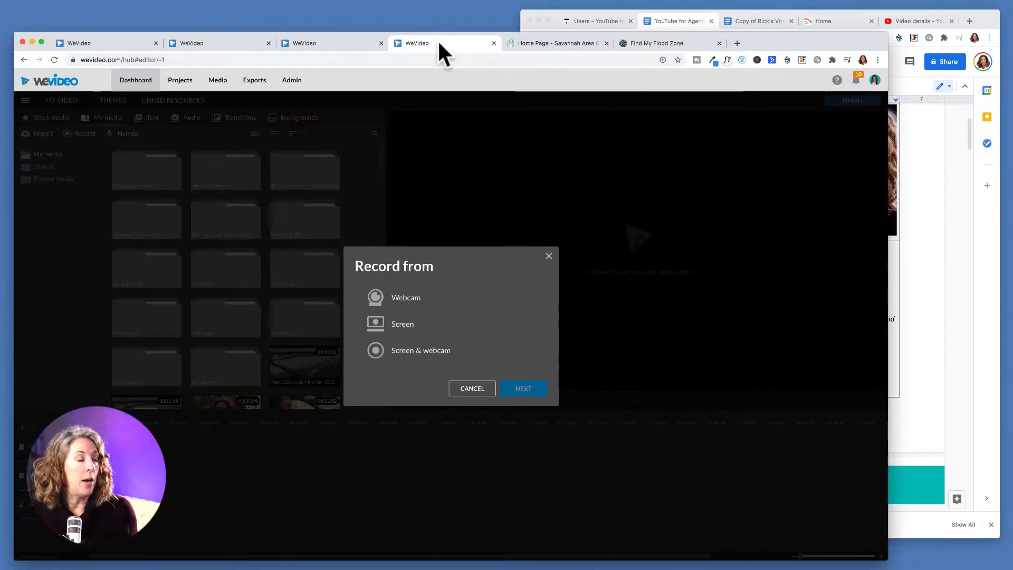
left_click(410, 353)
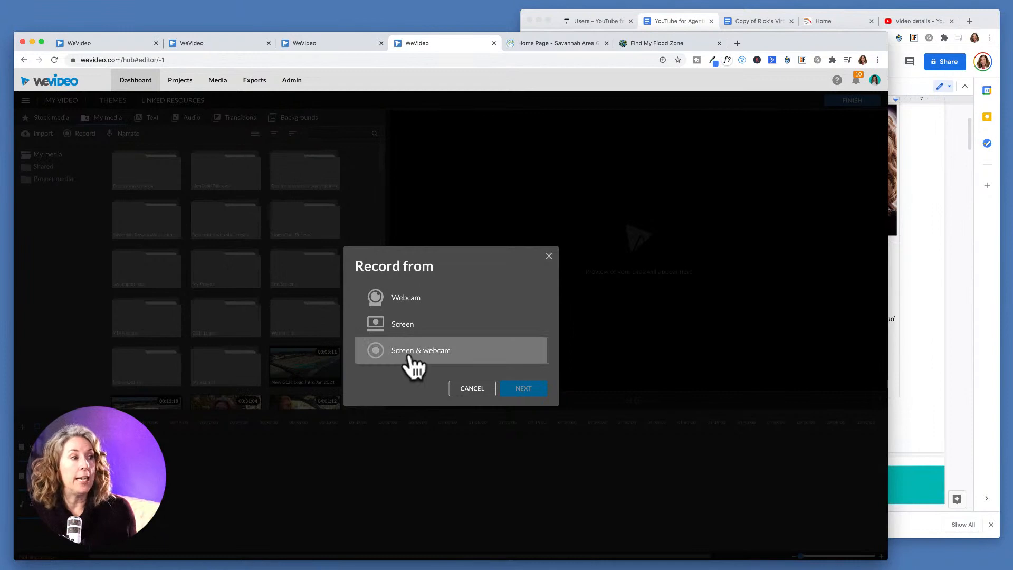
left_click(523, 390)
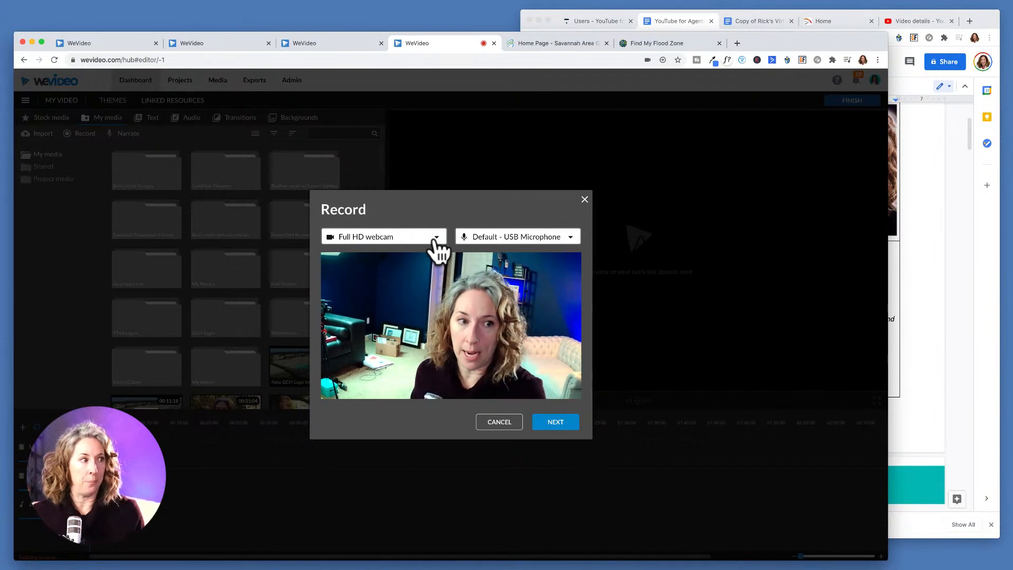
left_click(523, 239)
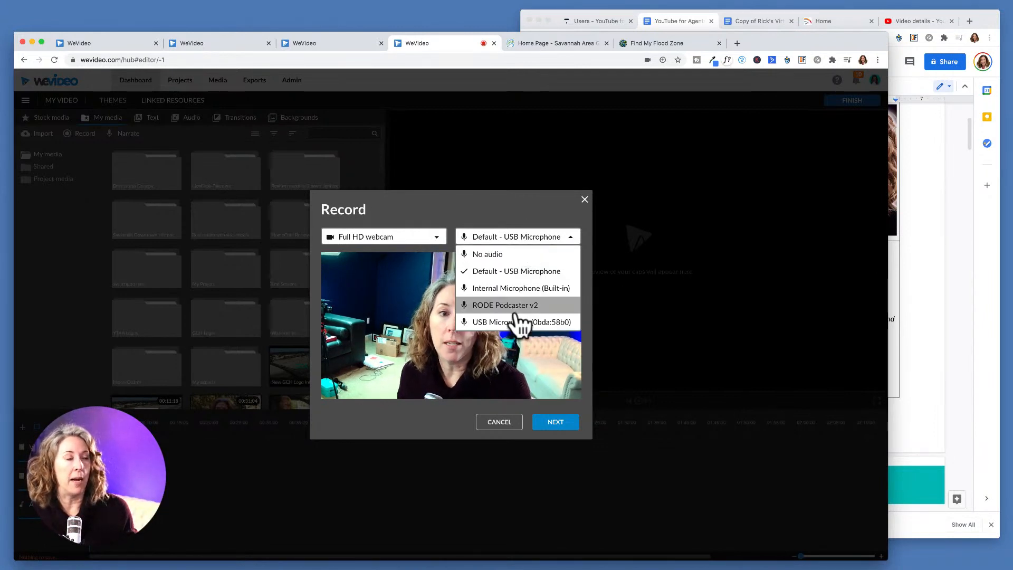
left_click(550, 423)
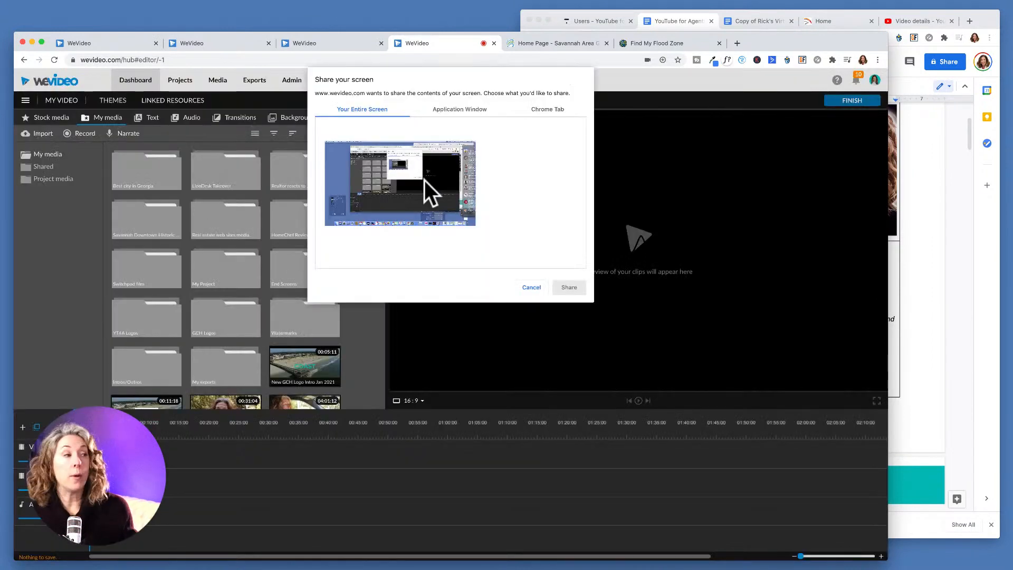
Choose the Ecamm Live application window as the shared screen and start sharing it
left_click(454, 104)
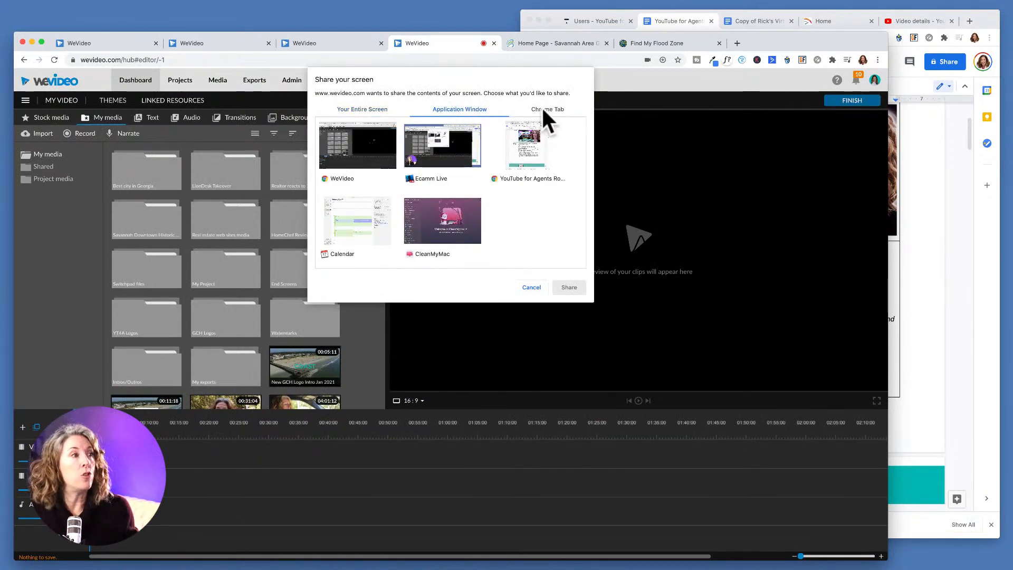
left_click(459, 142)
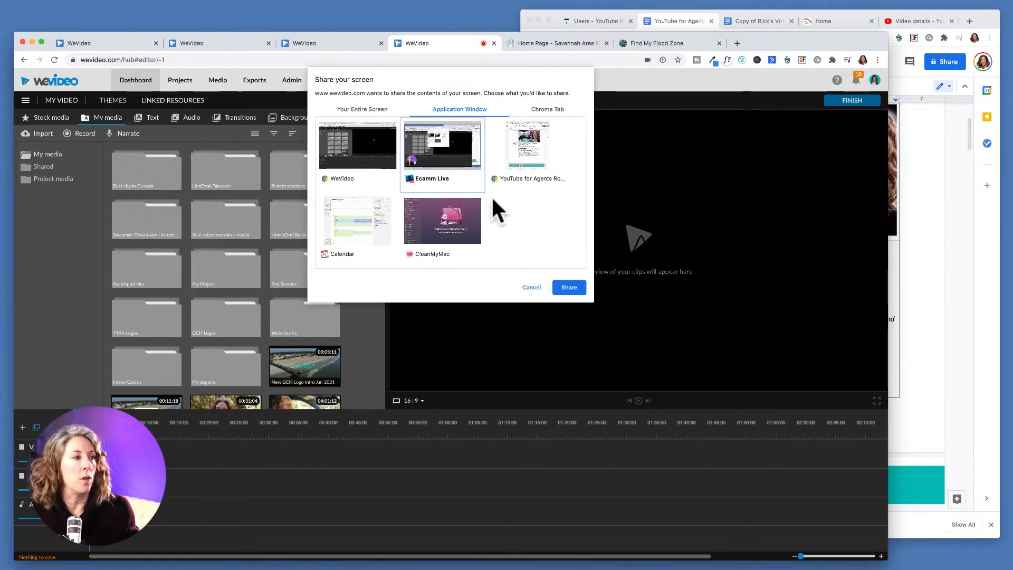
left_click(569, 287)
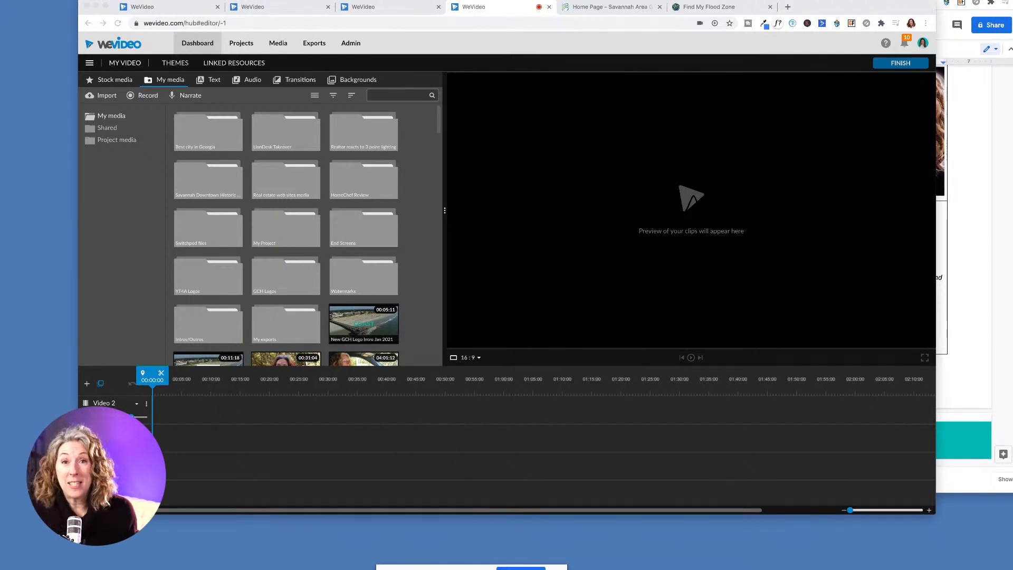
Show the Find My Flood Zone page during the recording, return to WeVideo, and stop the recording
left_click(727, 7)
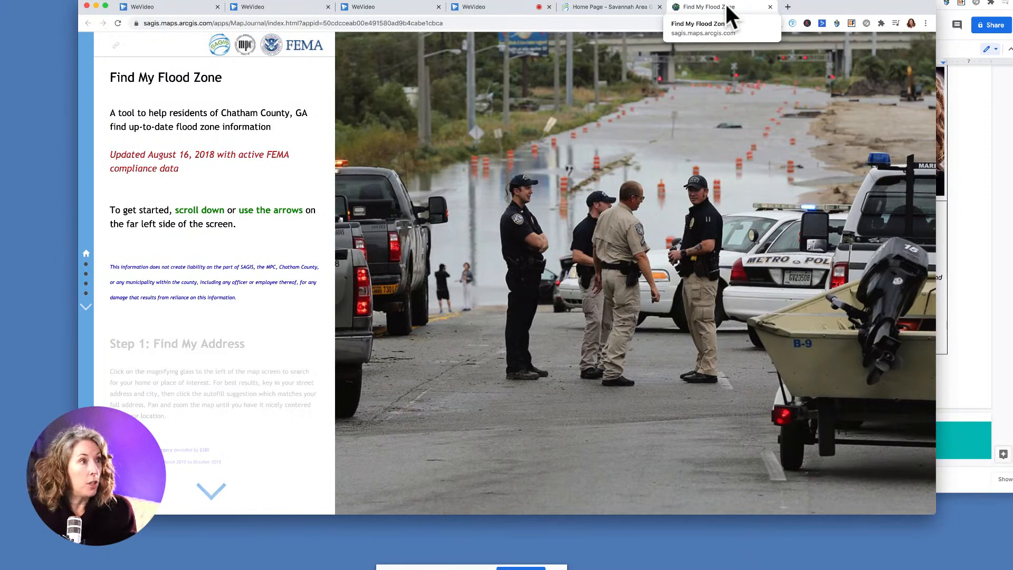
left_click(514, 8)
left_click(517, 546)
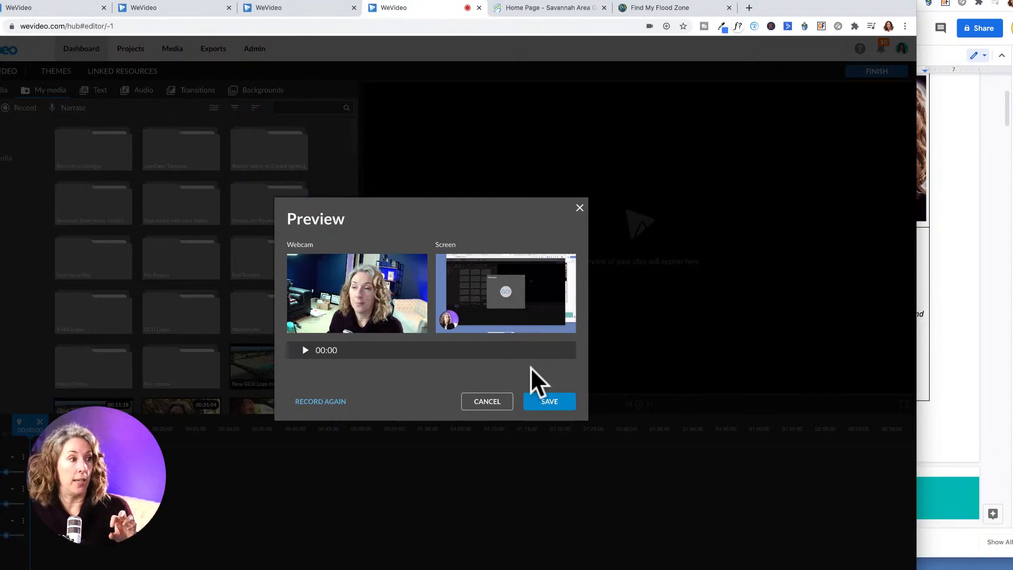
Save the webcam and screen recordings and place the new screen clip on the lower video track of the timeline
left_click(549, 402)
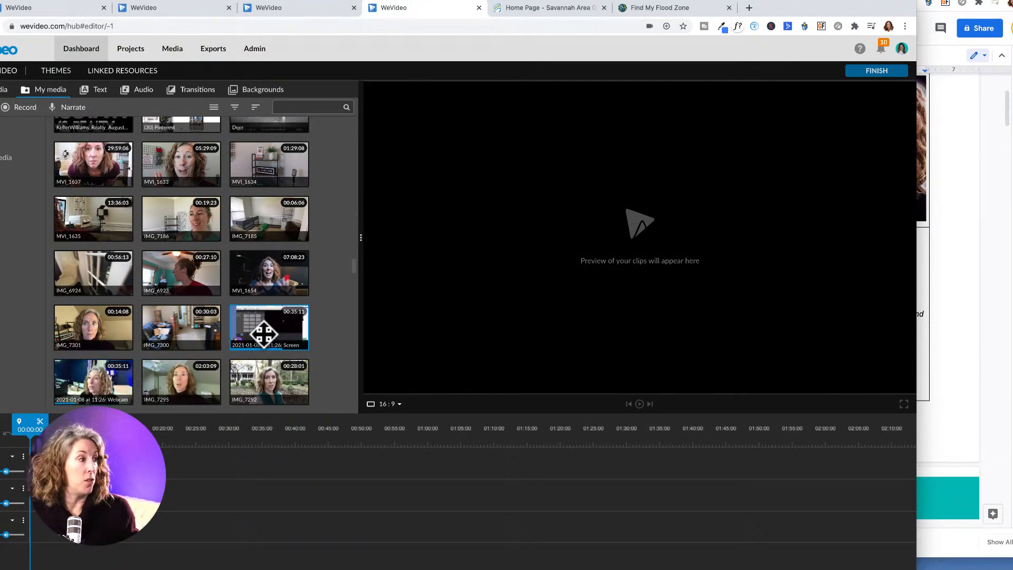
left_click_drag(264, 334, 174, 494)
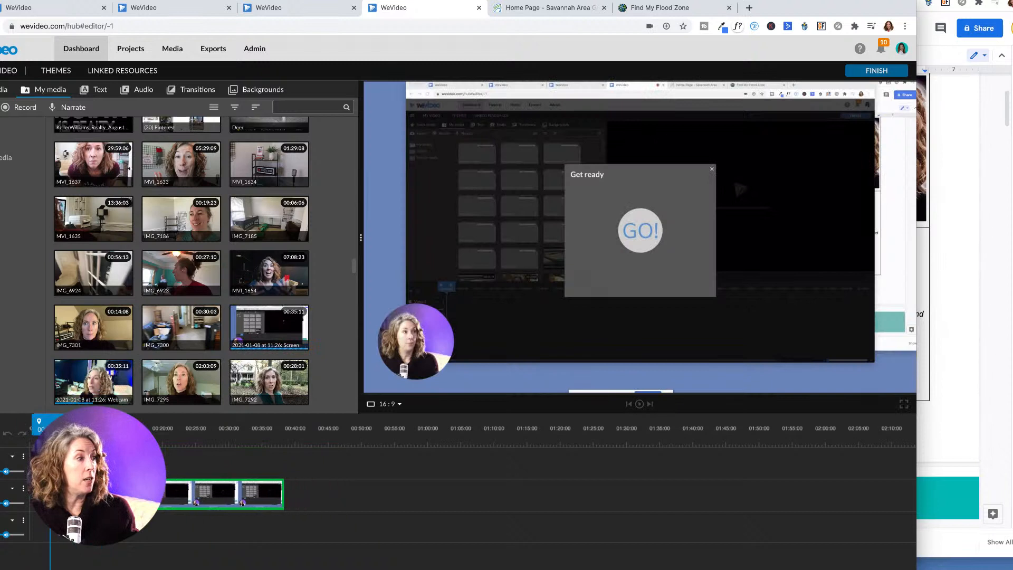